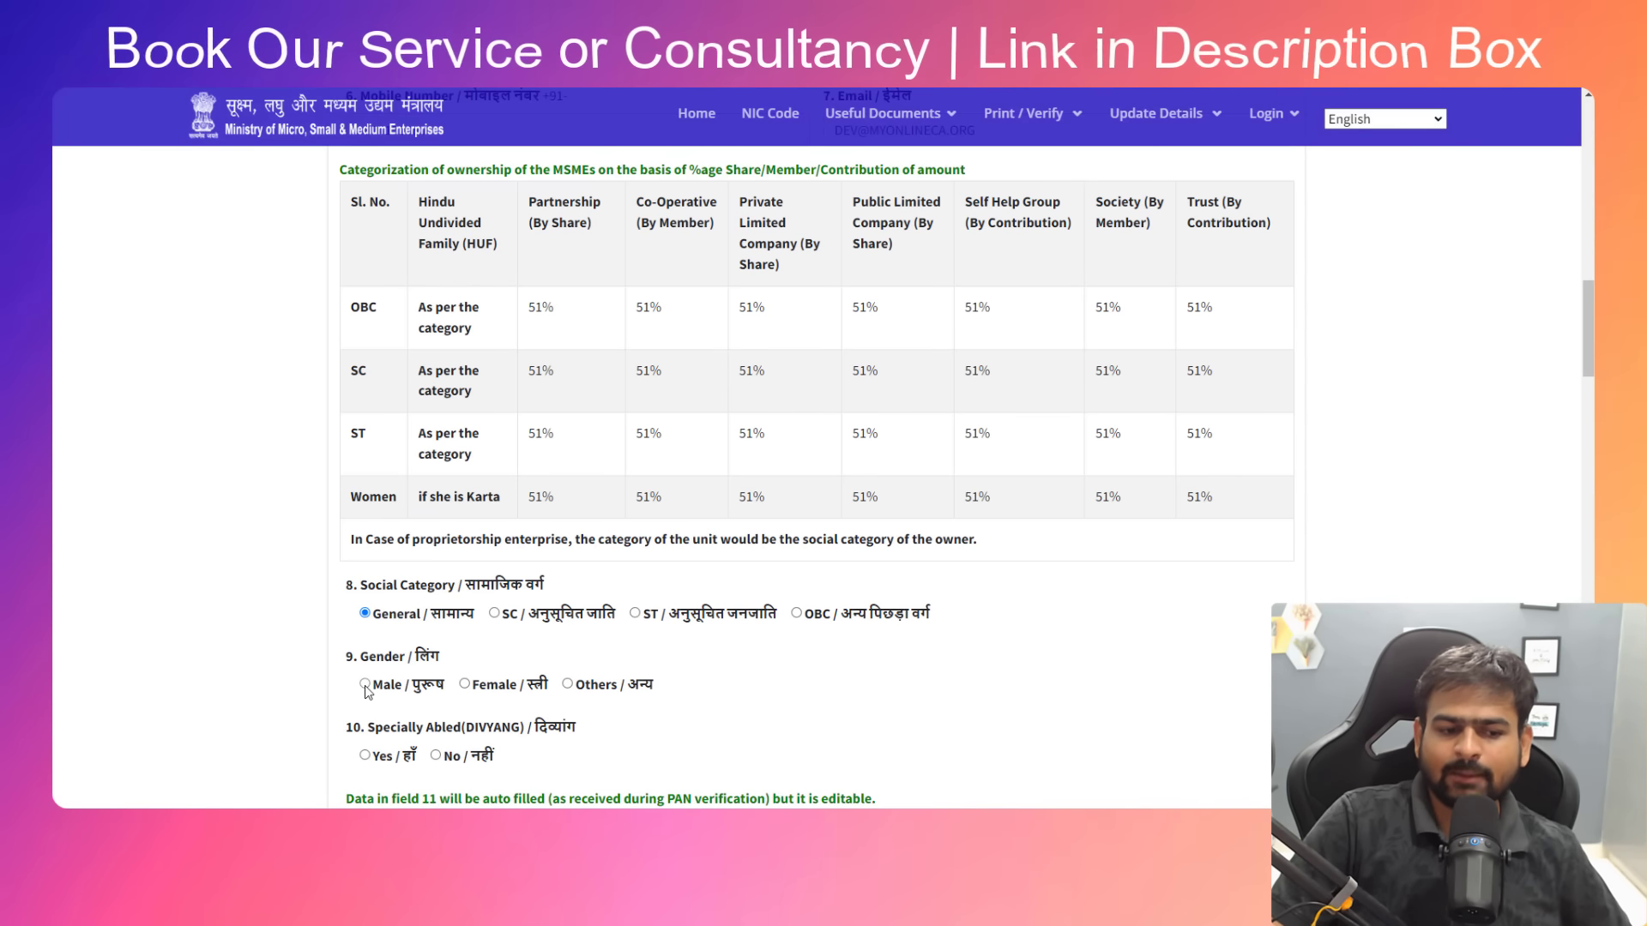
Set the gender to Male and the specially abled status to No
scroll(365, 694, "down", 6)
left_click_drag(391, 205, 534, 209)
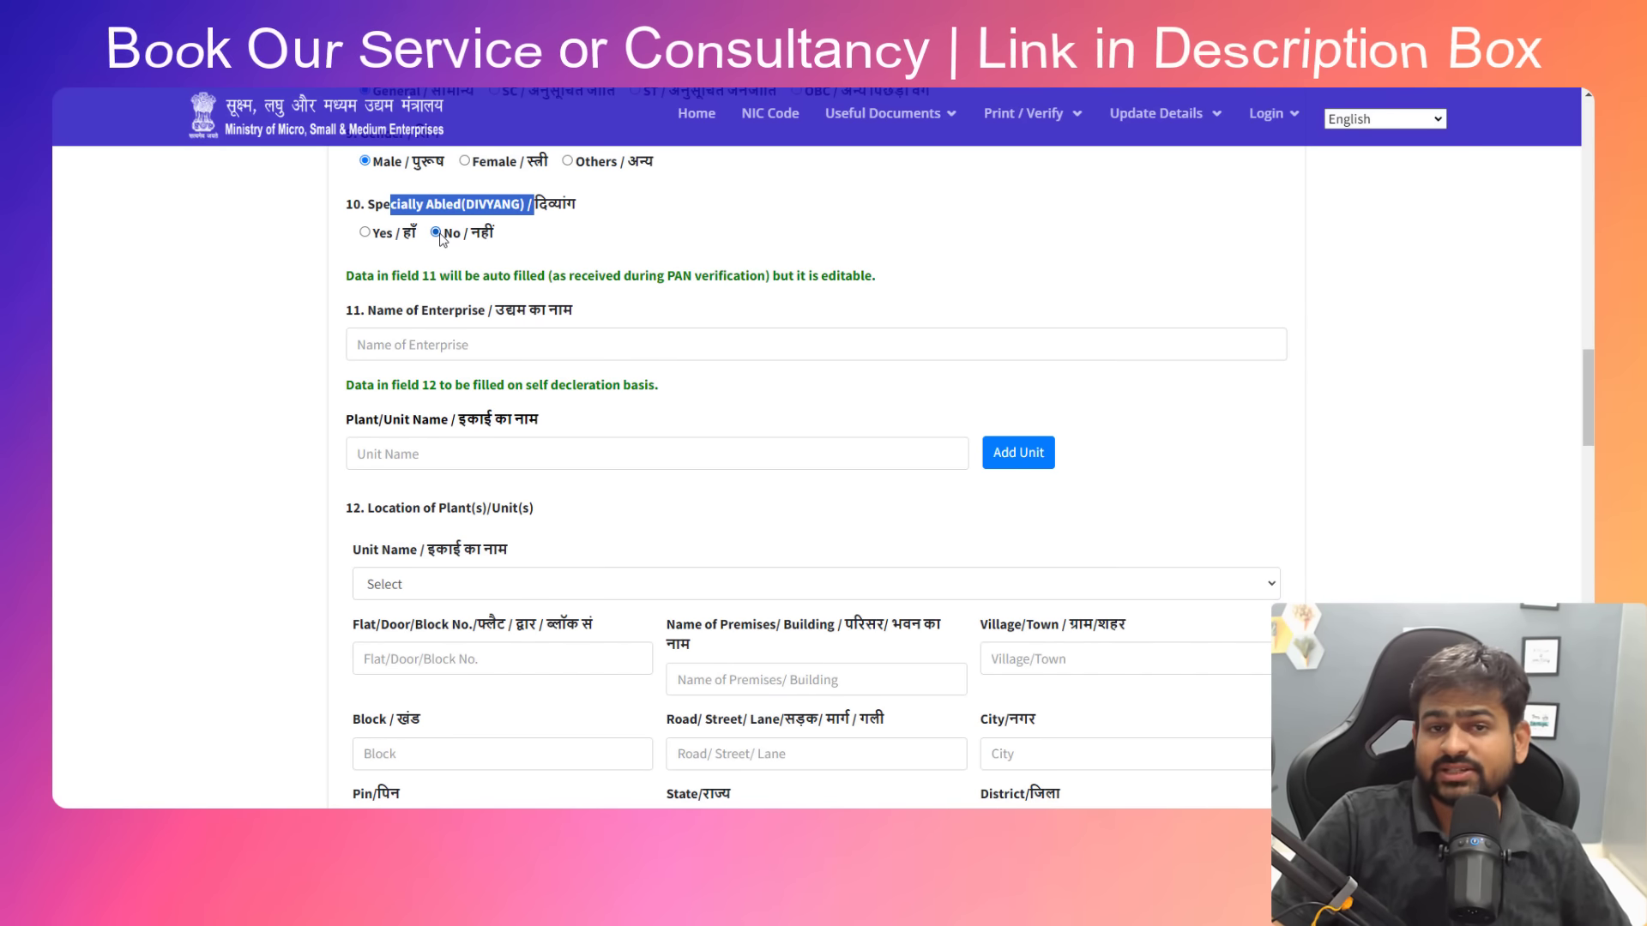
Enter PATEL ENTERPRISE as the enterprise name and add a plant/unit with the same name
left_click_drag(368, 311, 596, 316)
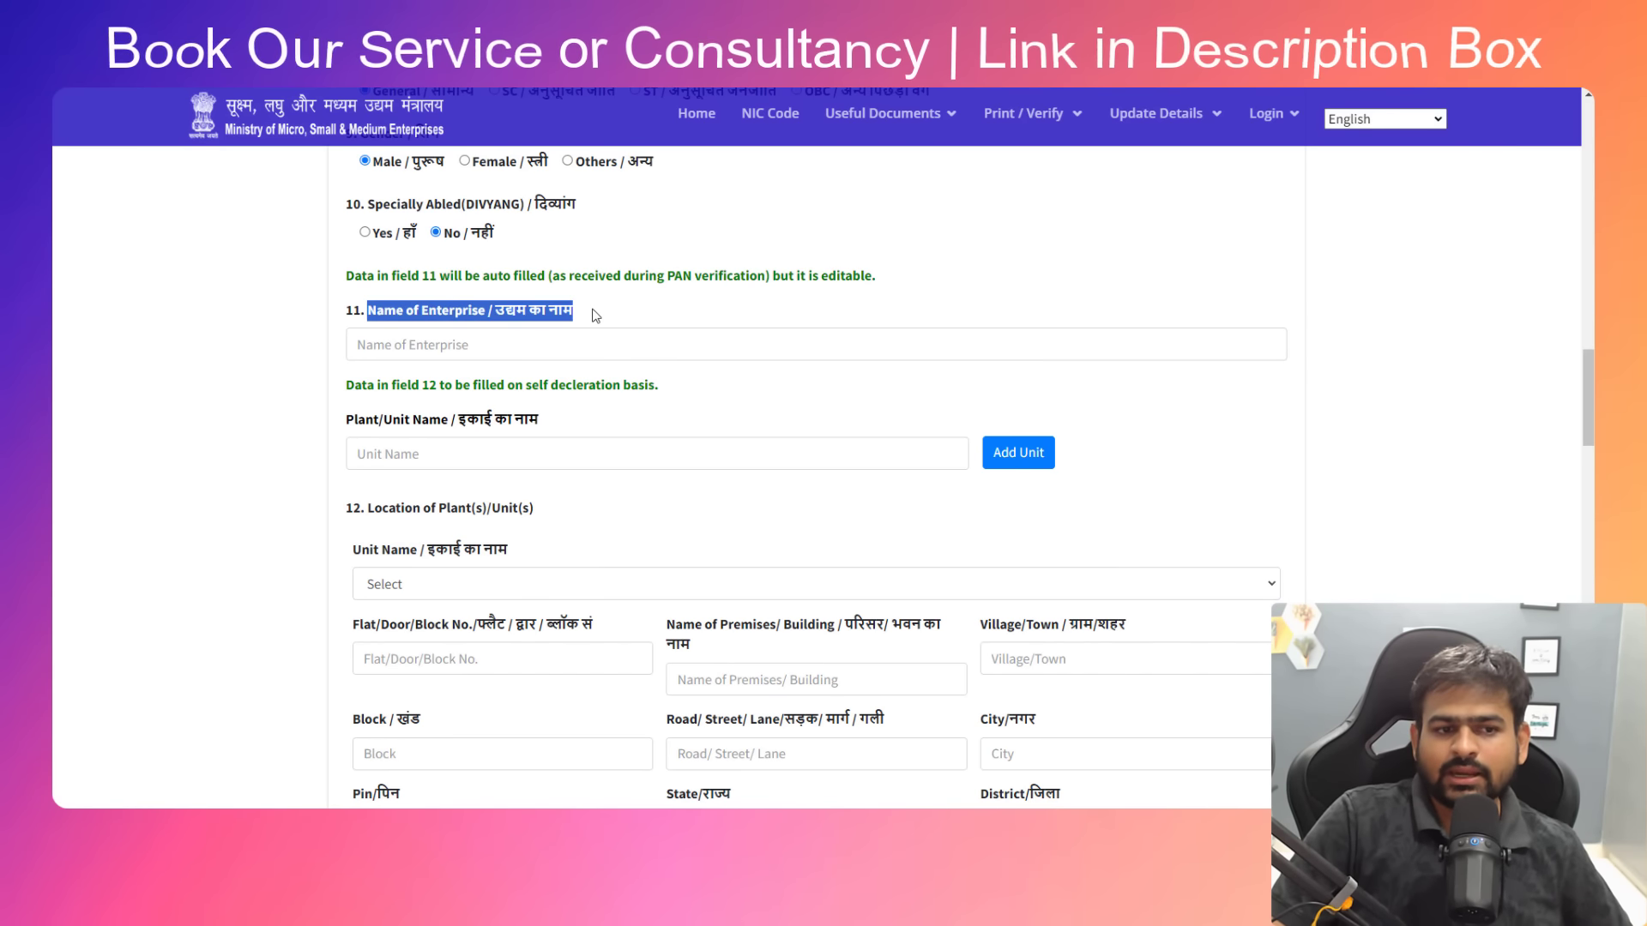
left_click(492, 354)
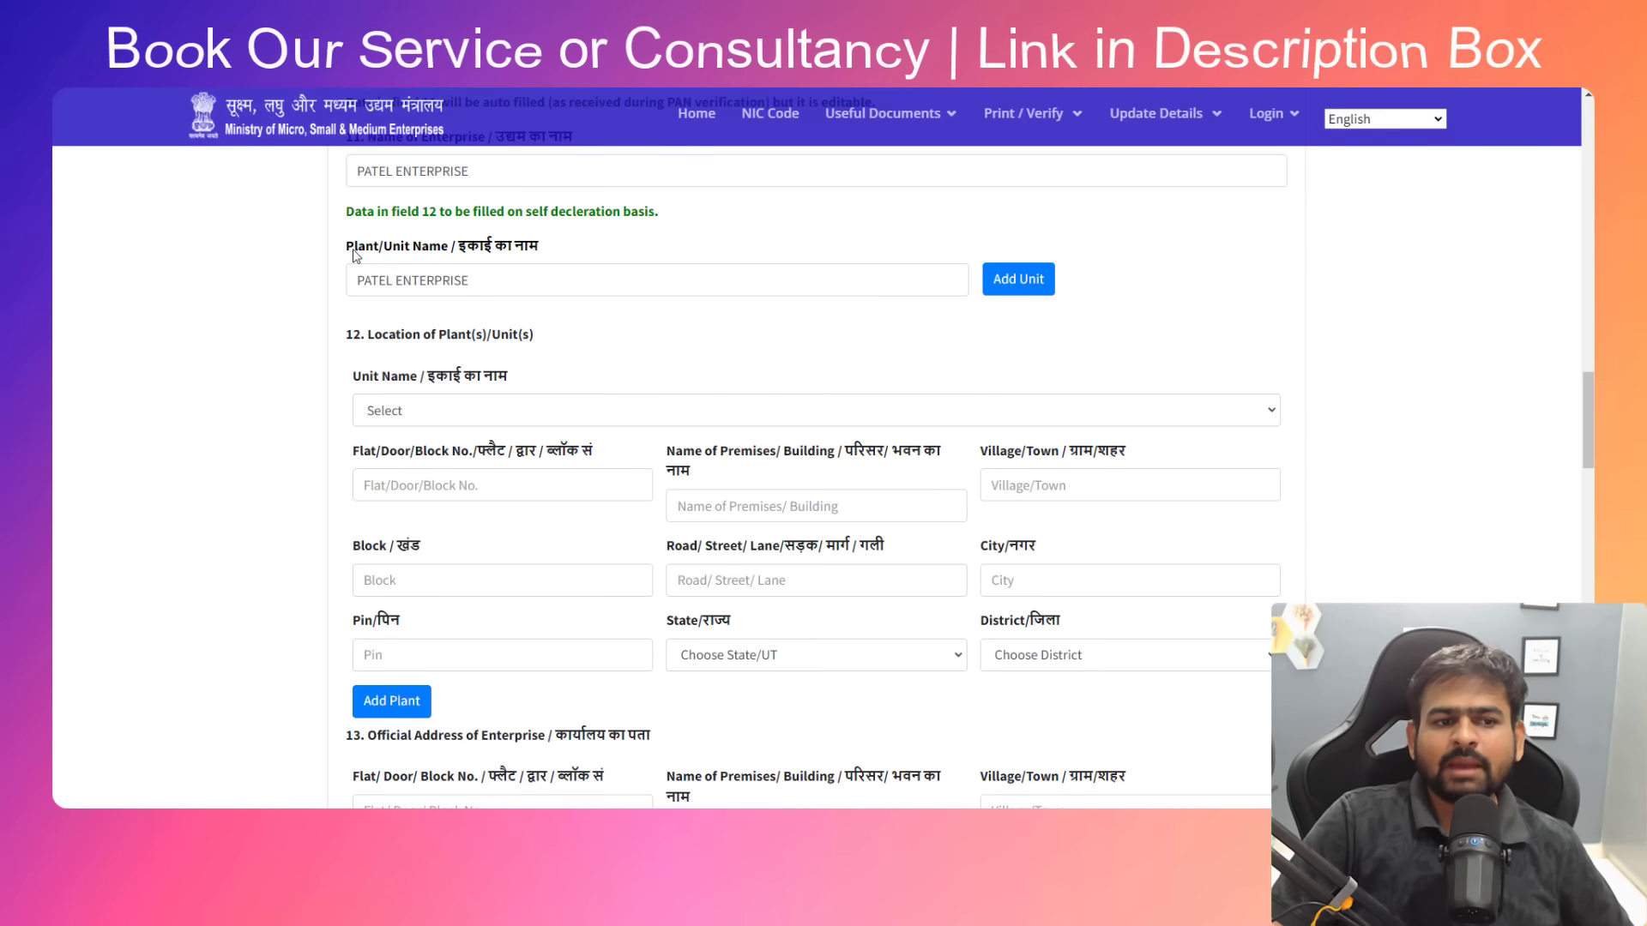
left_click_drag(354, 253, 486, 248)
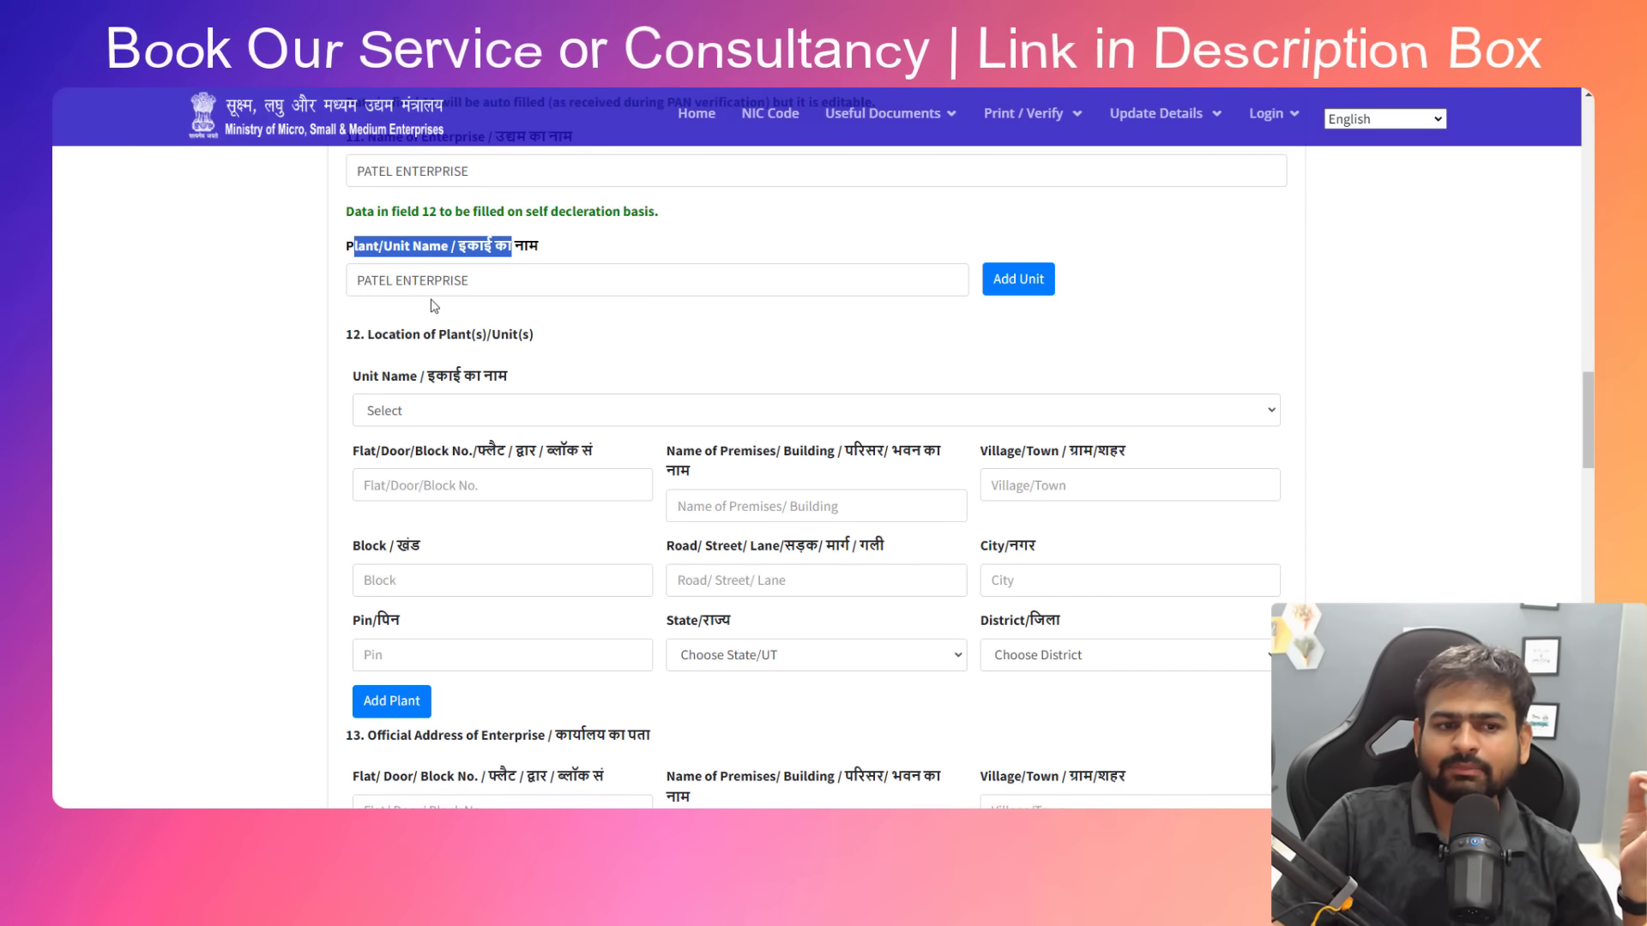
left_click(856, 278)
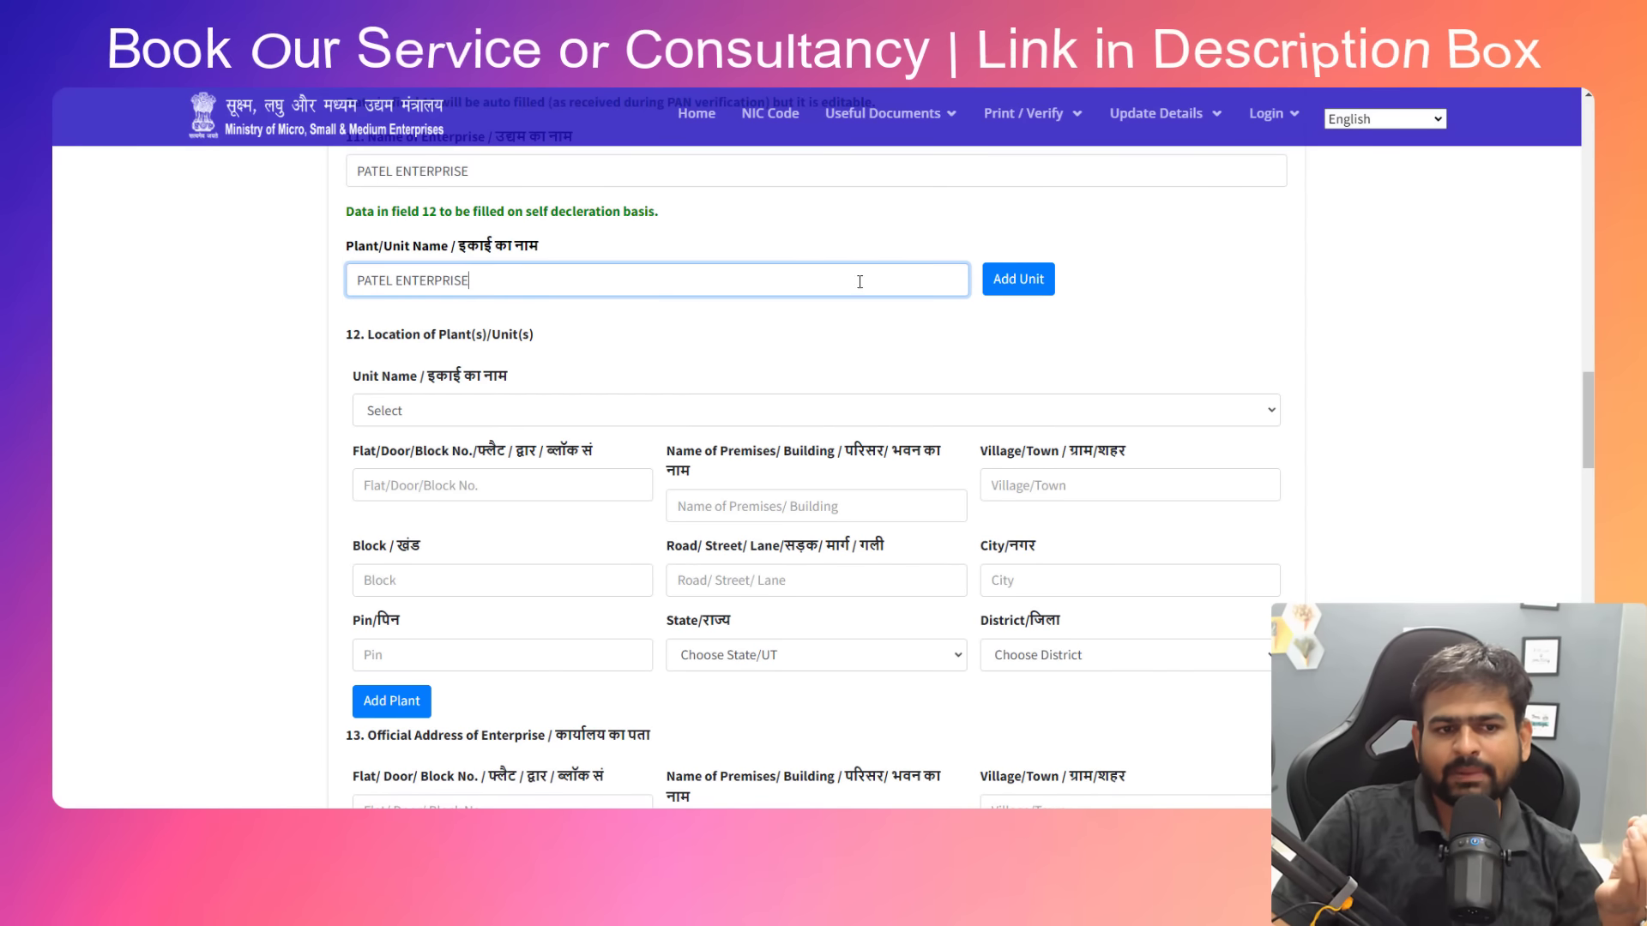
left_click(1019, 283)
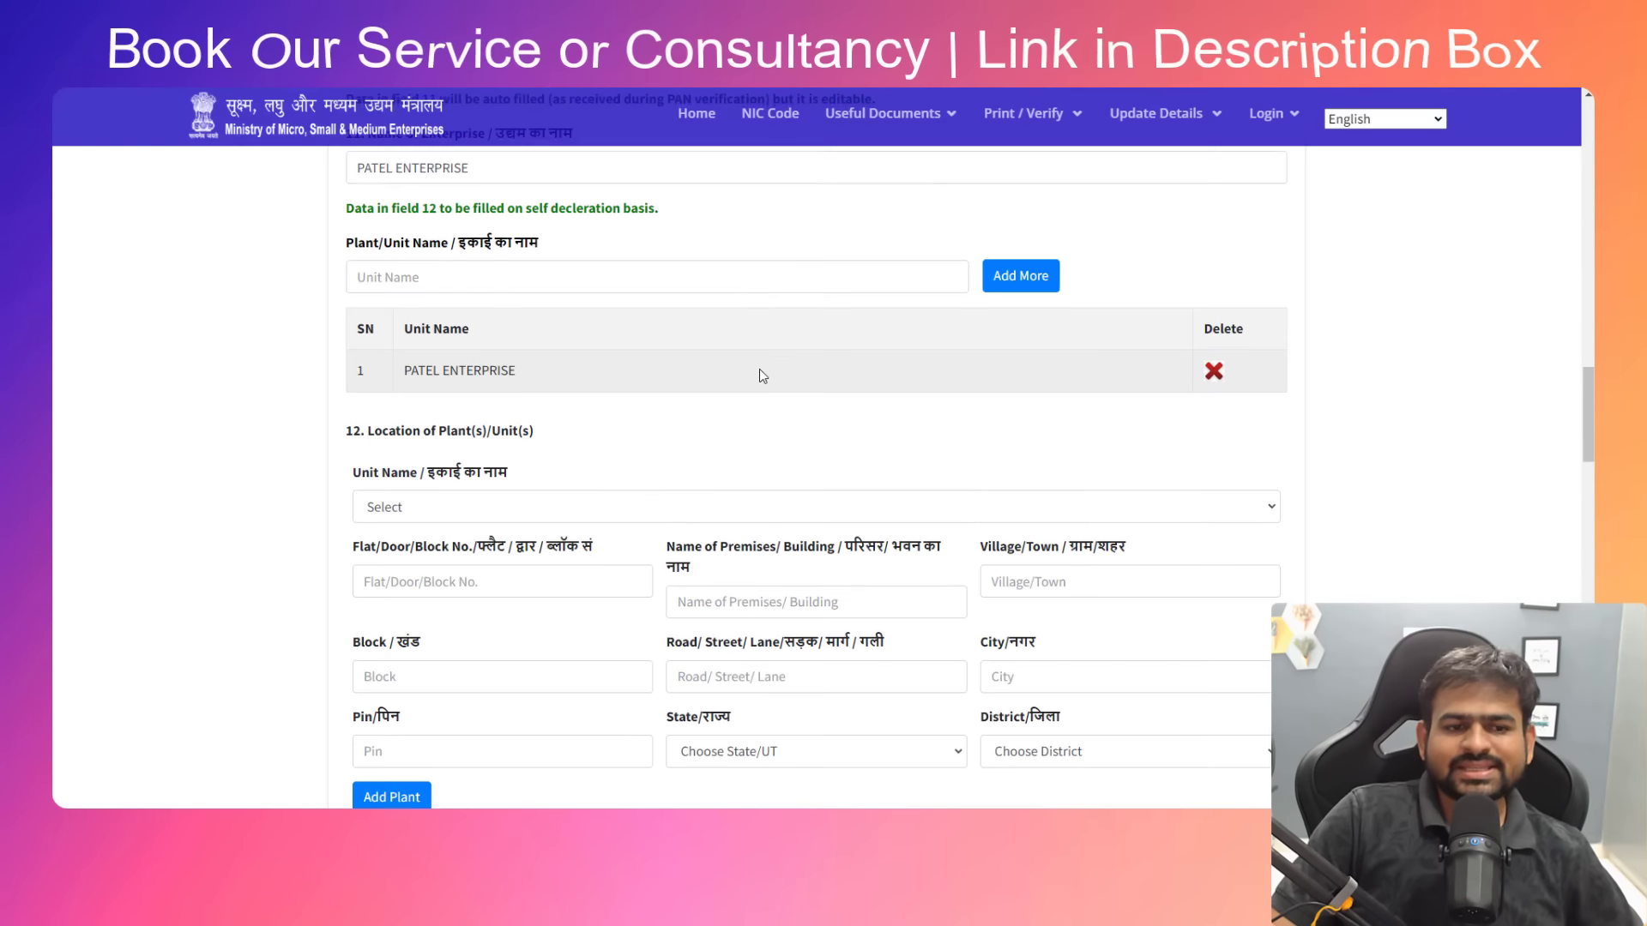
Choose PATEL ENTERPRISE as the unit for the plant location in section 12
scroll(758, 376, "down", 2)
left_click_drag(418, 199, 515, 202)
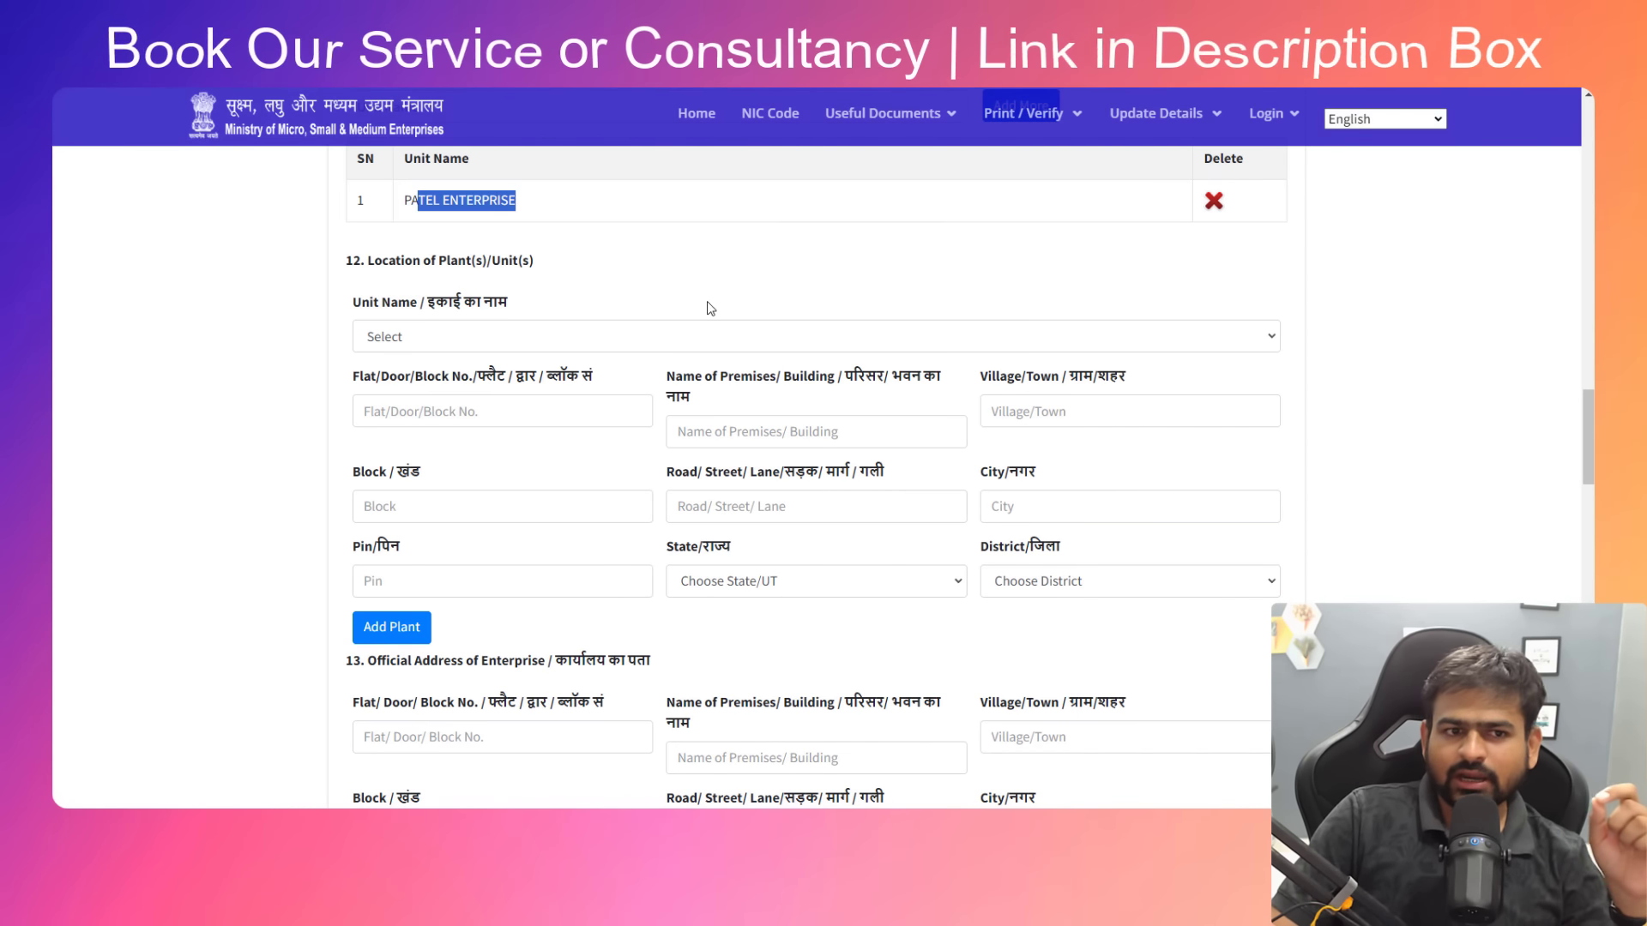
left_click(513, 338)
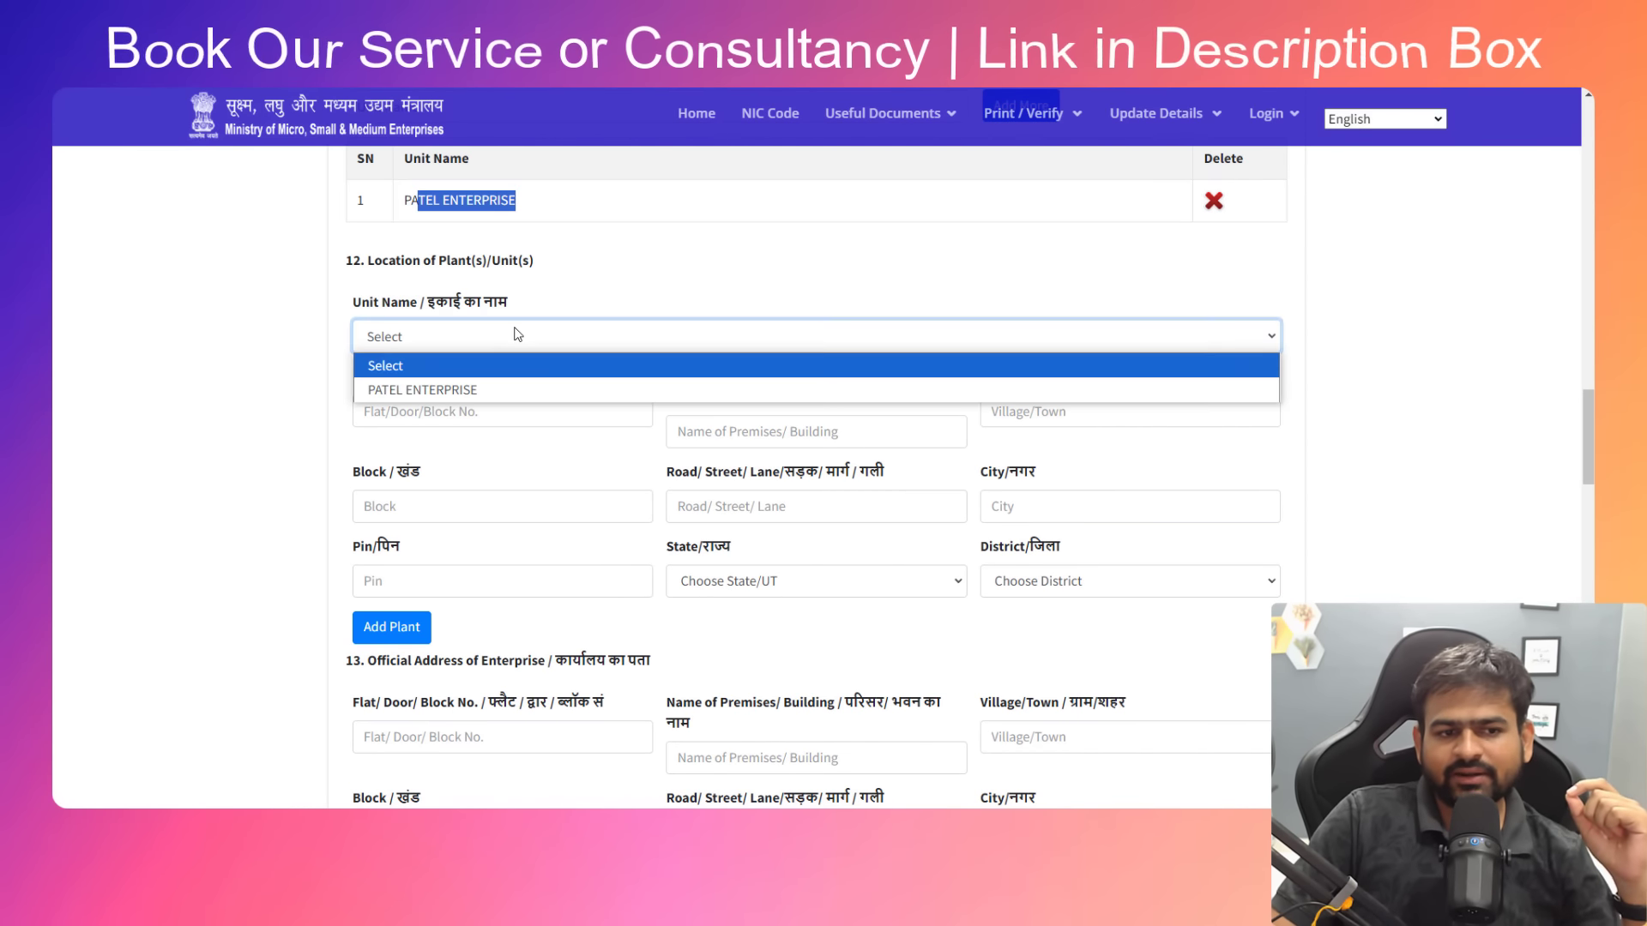
left_click(486, 396)
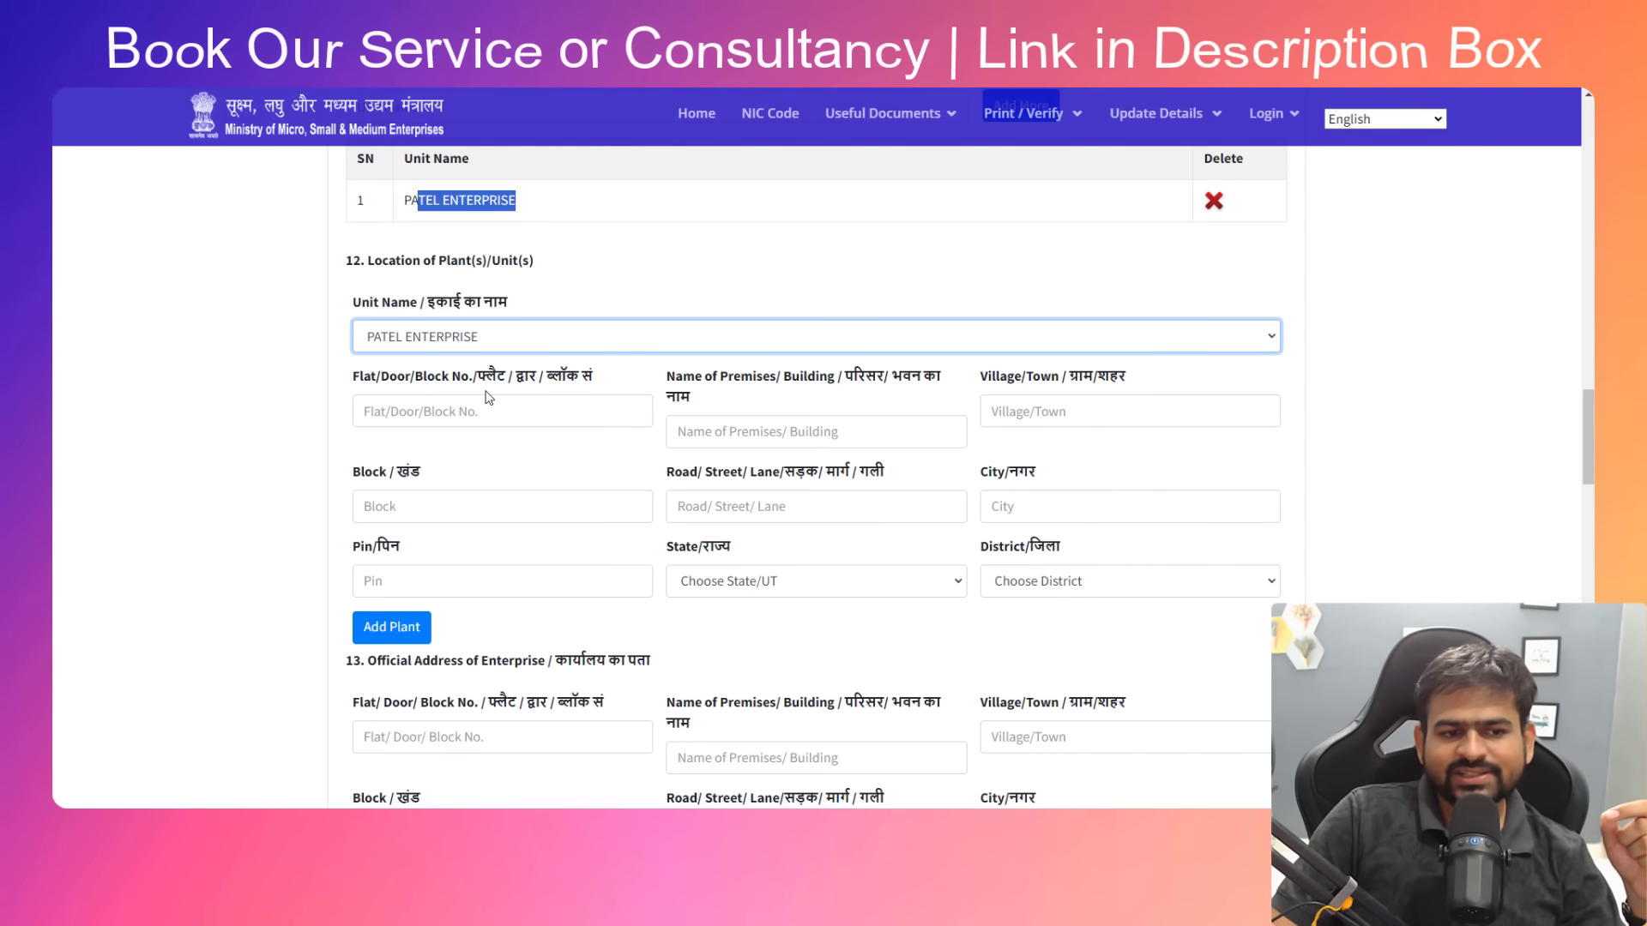
Fill in the plant's flat, premises, village, block, road, city and postal code fields
scroll(488, 396, "down", 2)
left_click(497, 250)
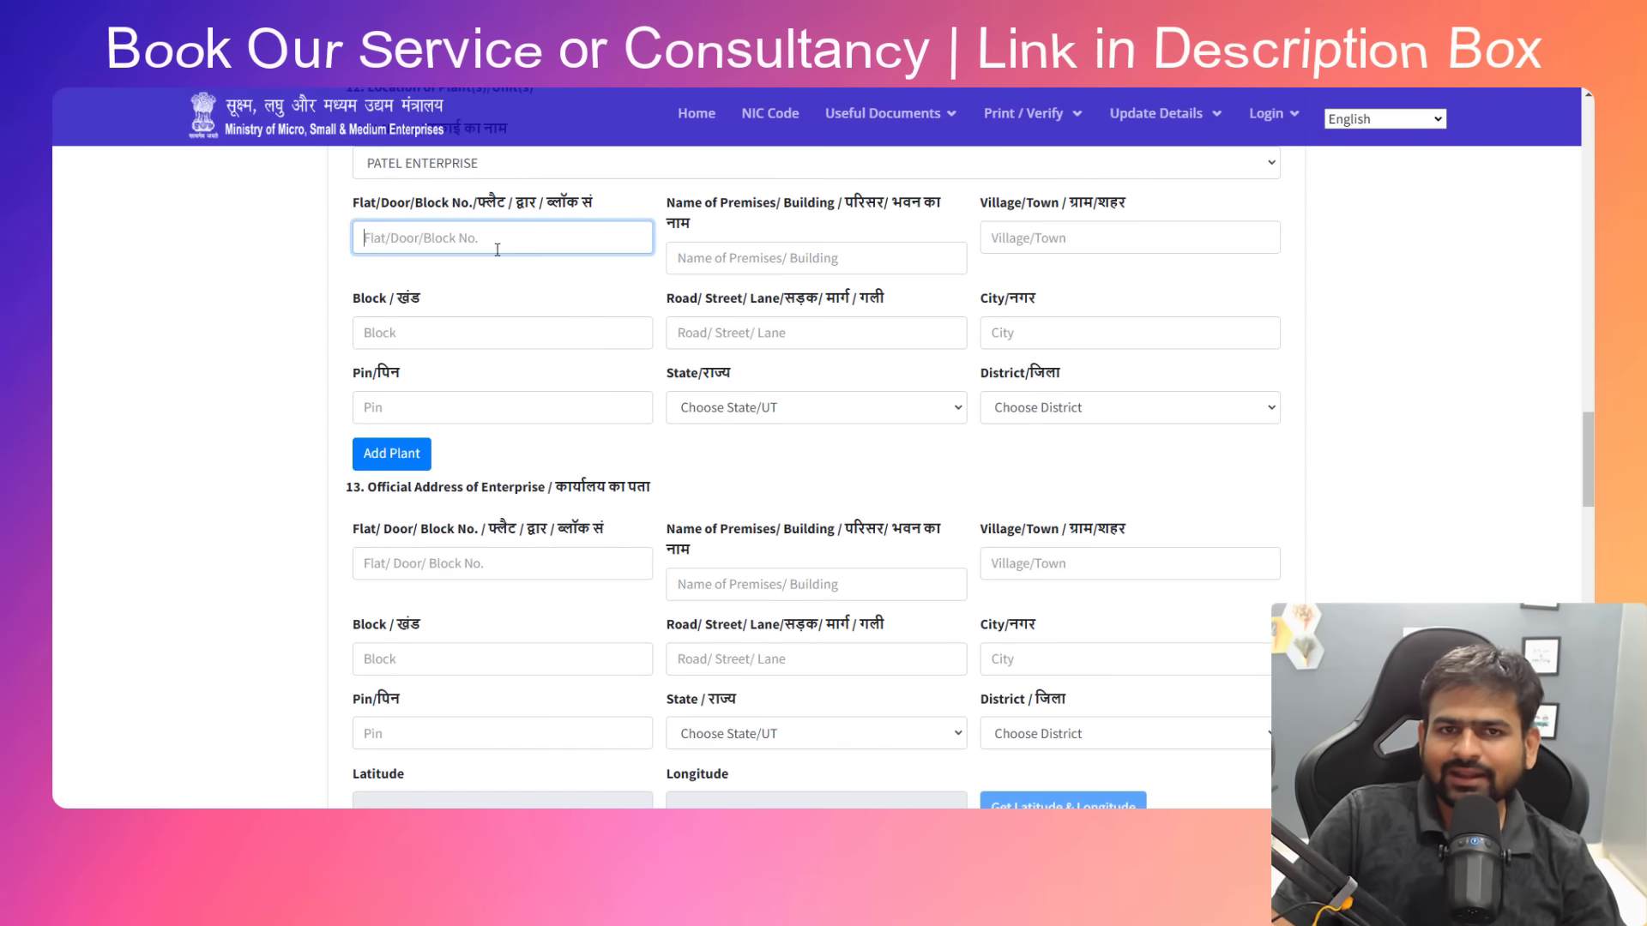
left_click(775, 248)
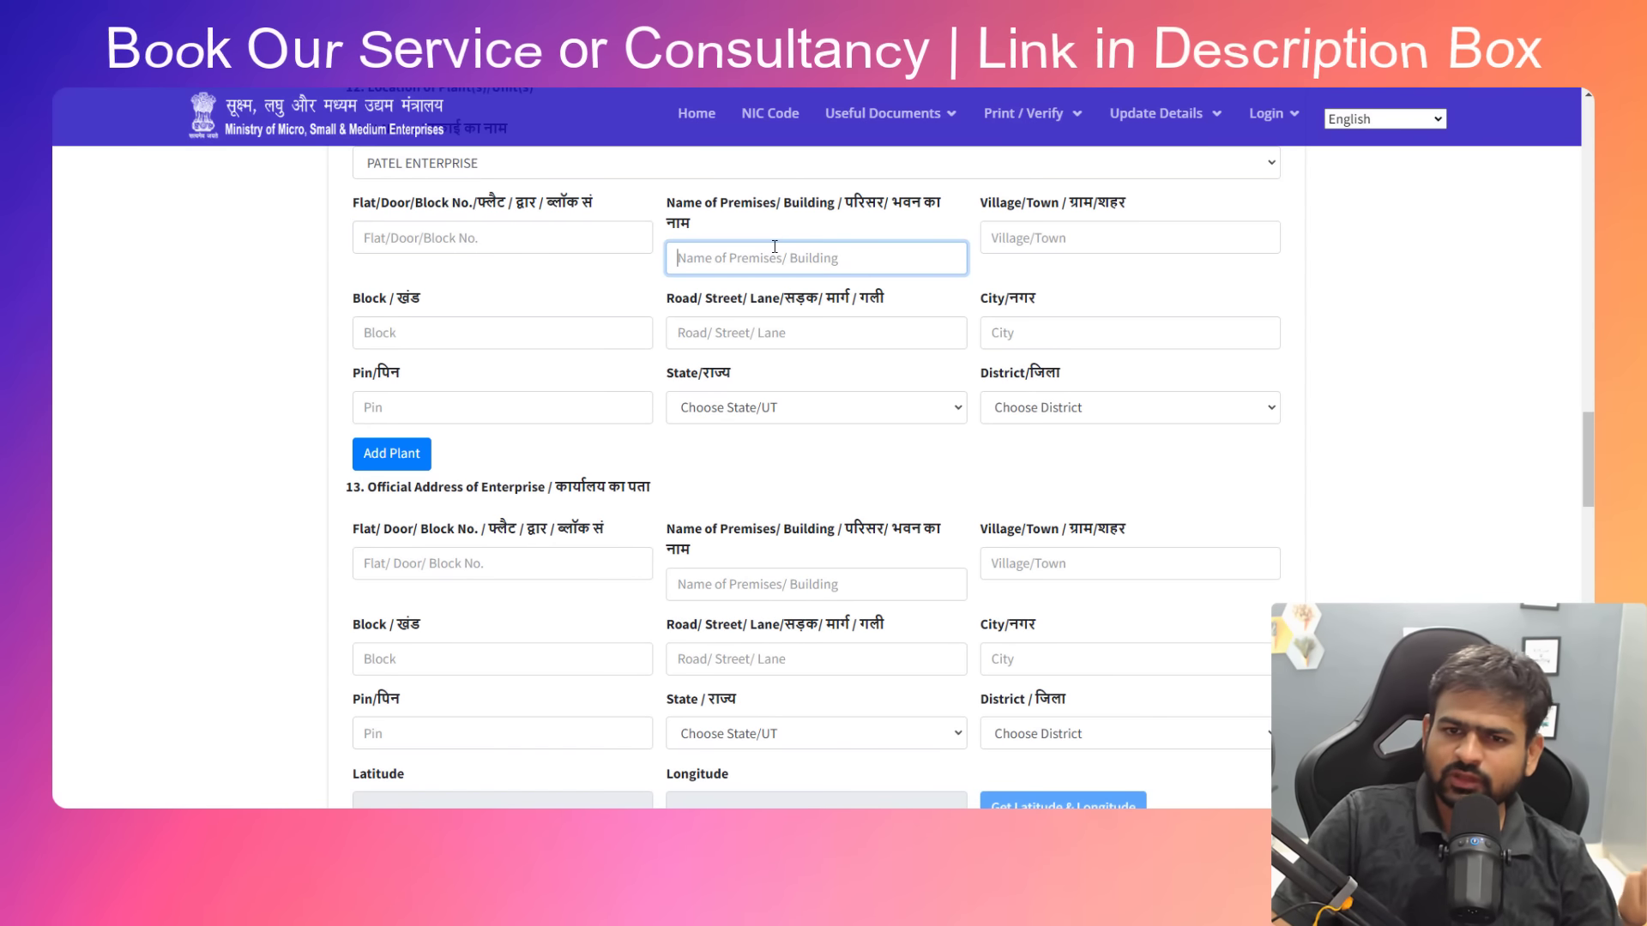
left_click(1073, 242)
left_click(614, 347)
left_click(718, 343)
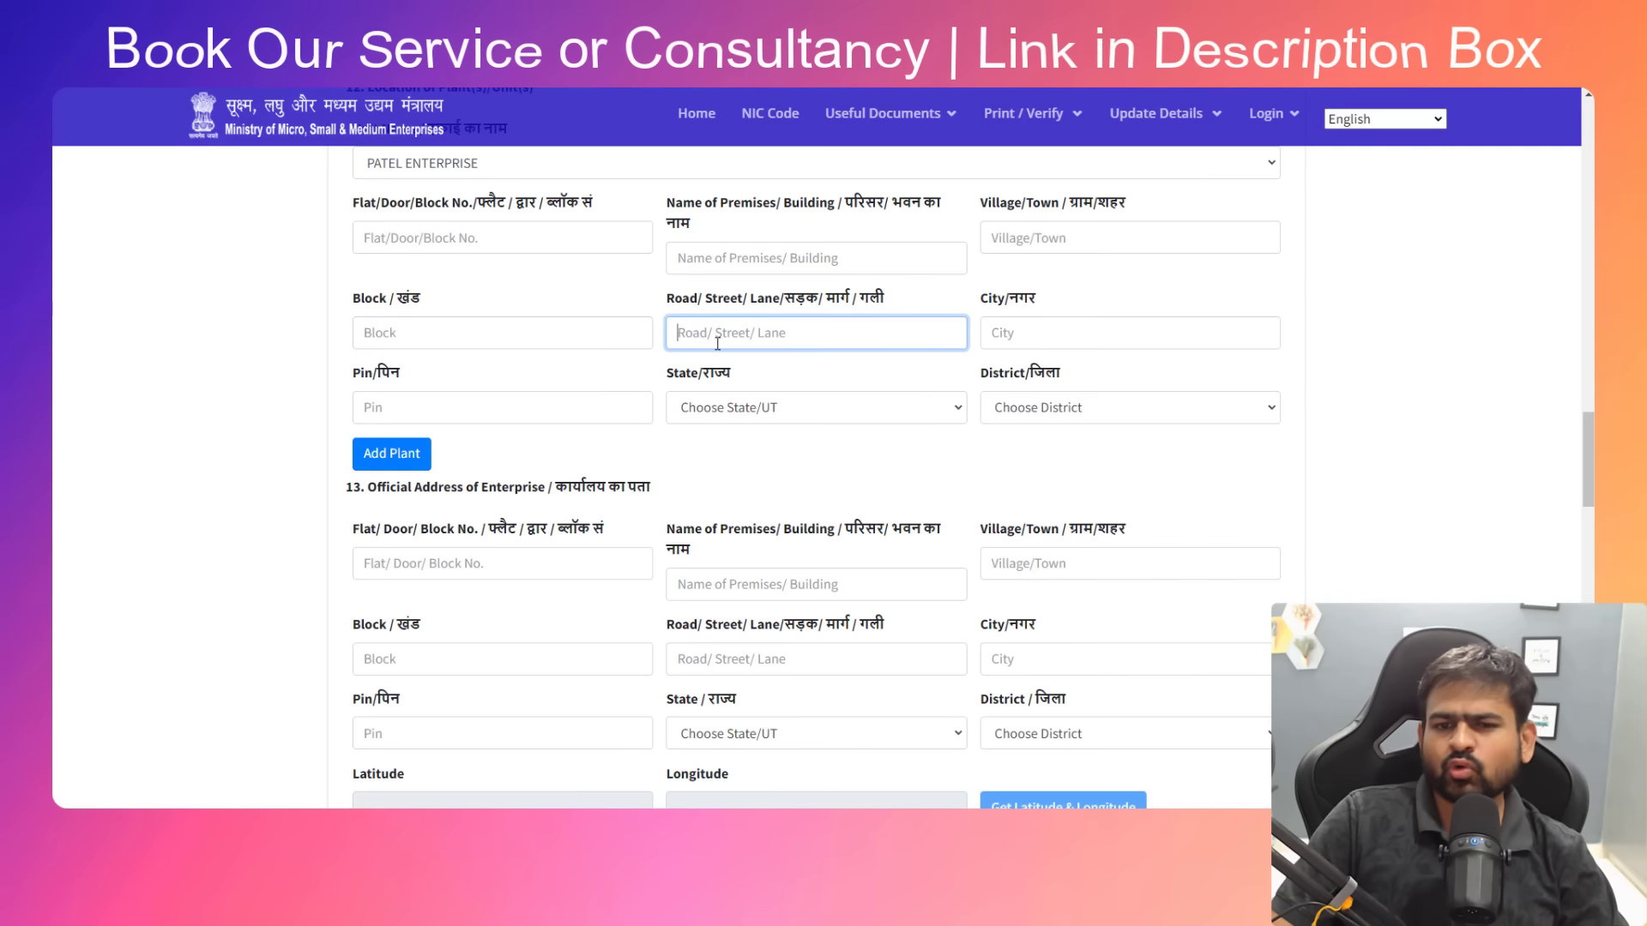
left_click(1017, 335)
left_click(616, 438)
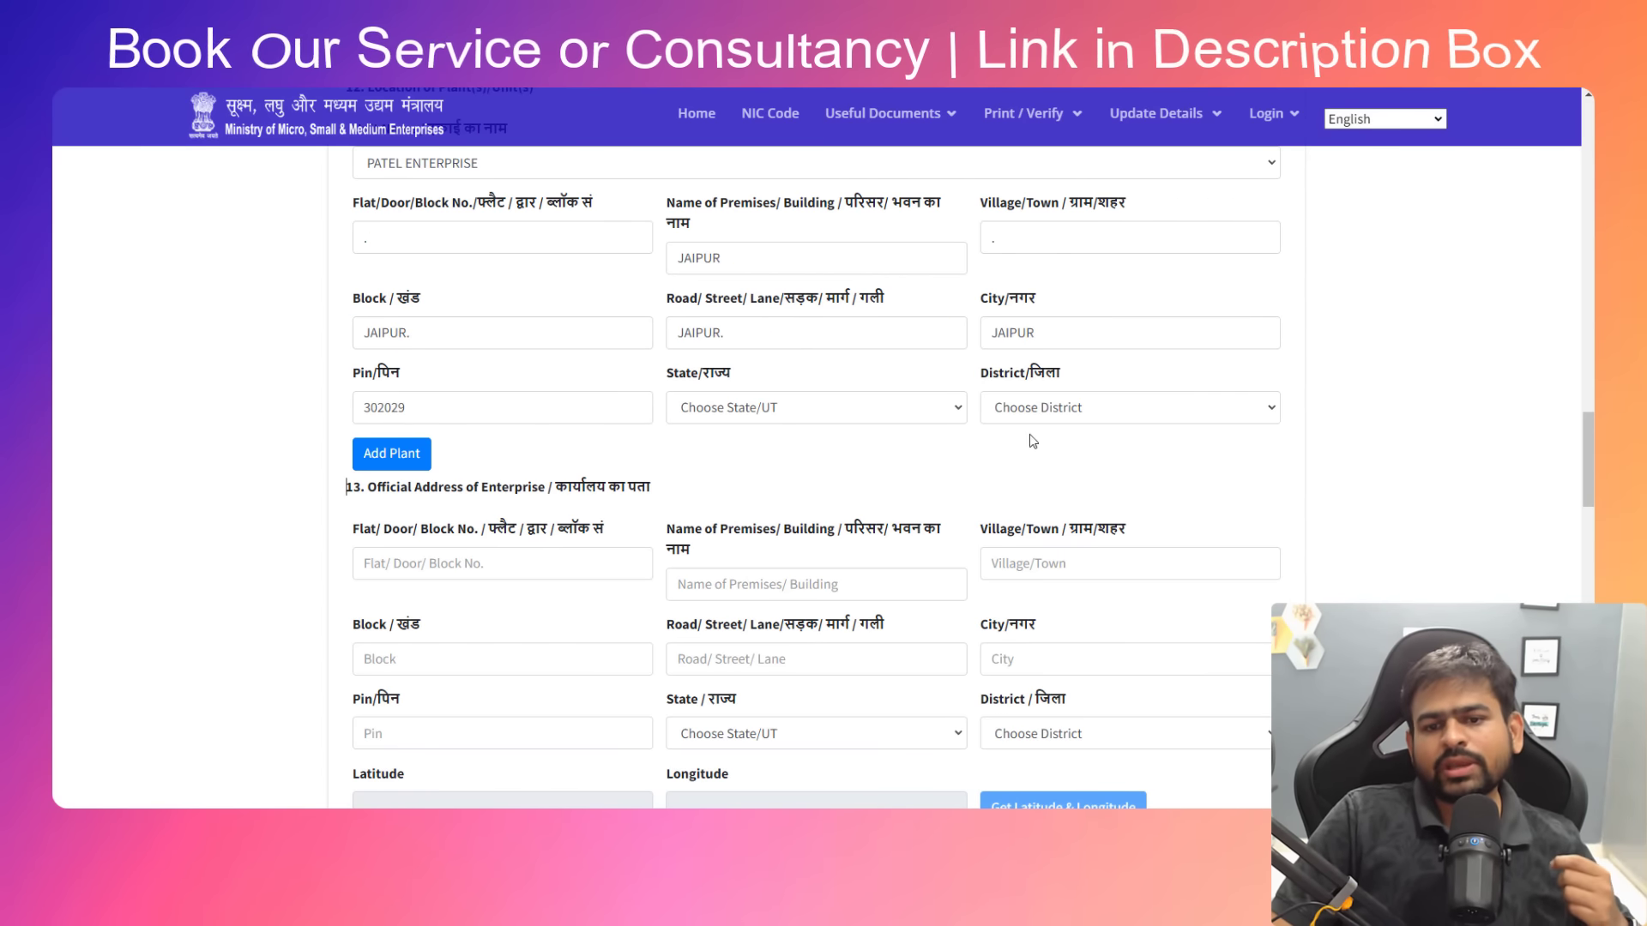
Choose Rajasthan as the plant's state and Jaipur as its district, and add the plant
left_click(900, 407)
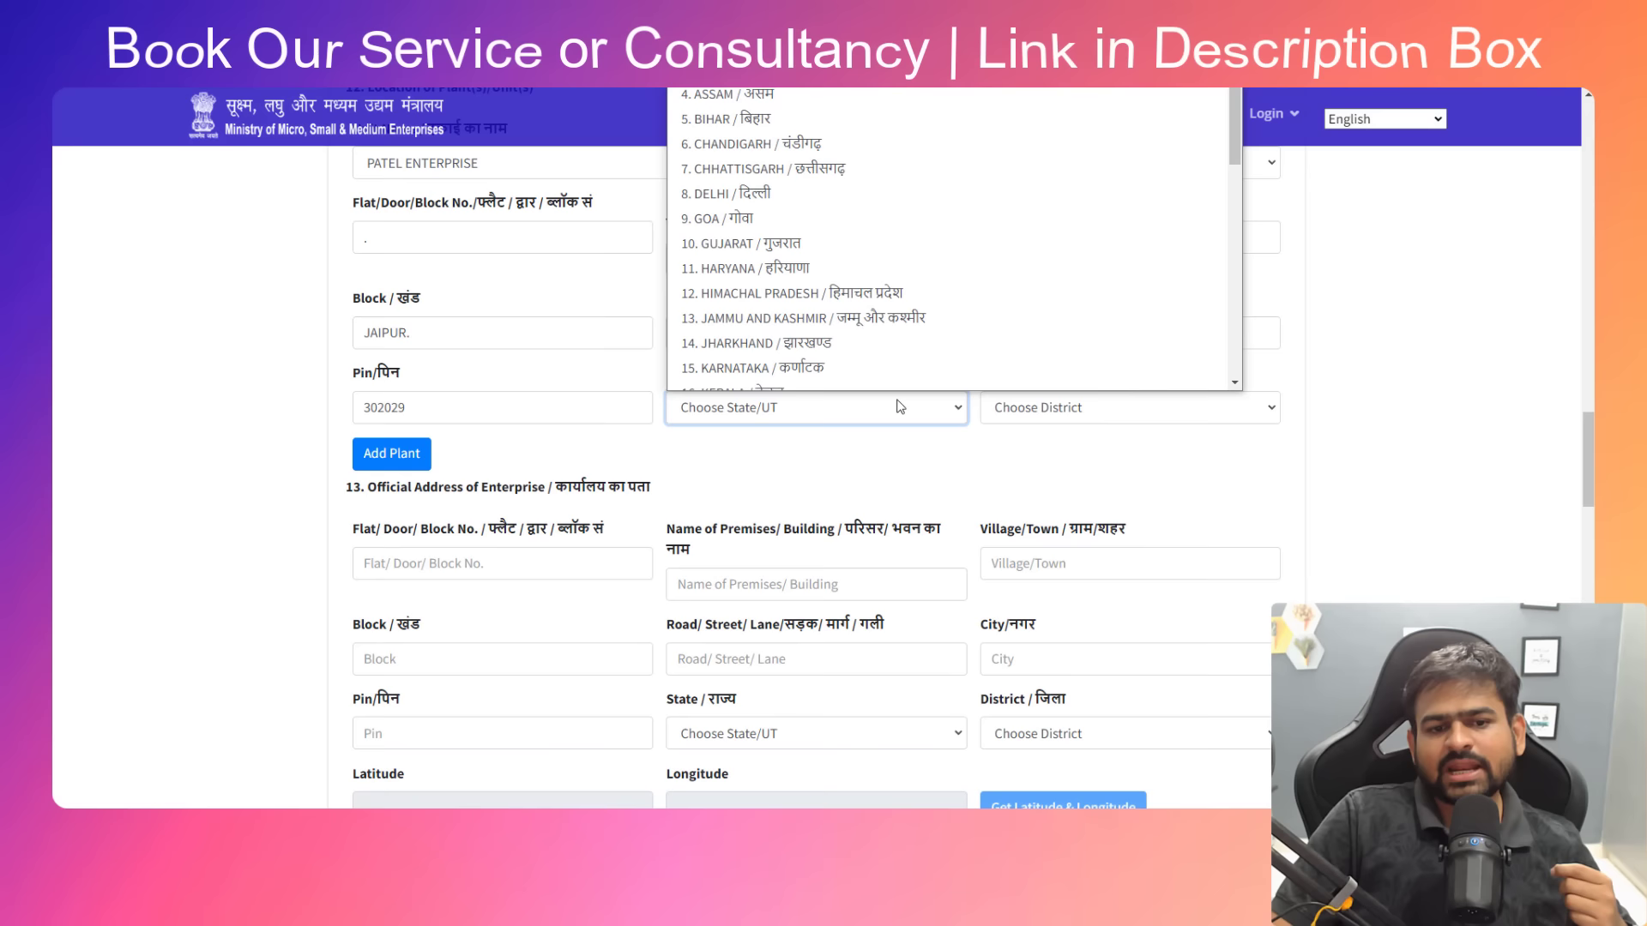
scroll(873, 341, "down", 6)
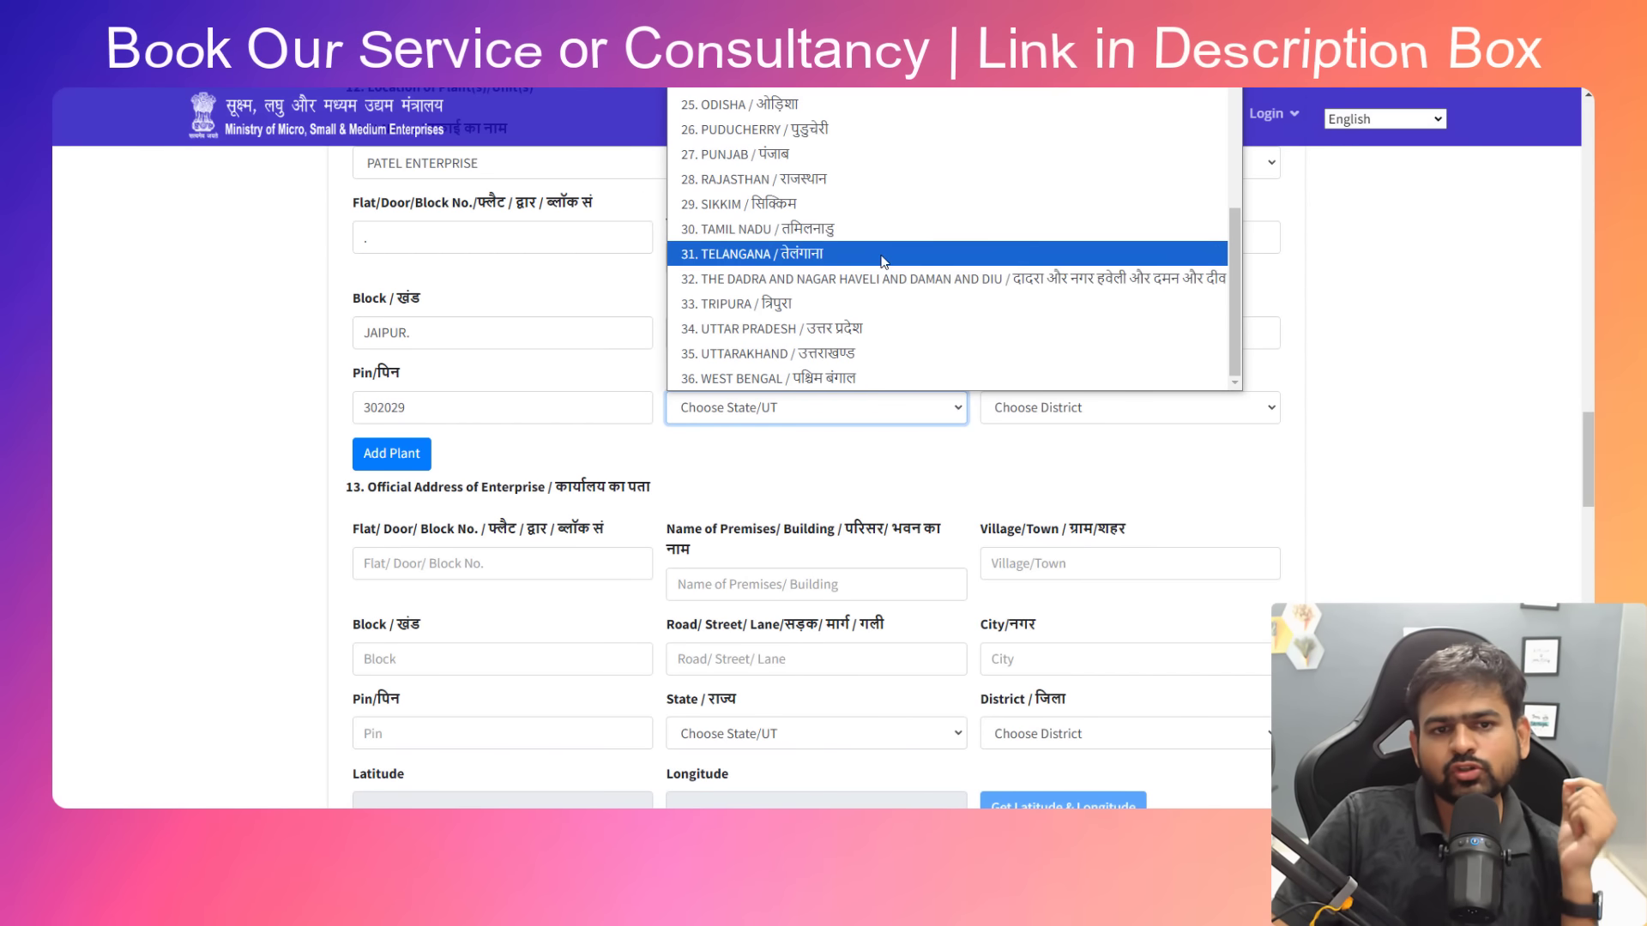
left_click(901, 180)
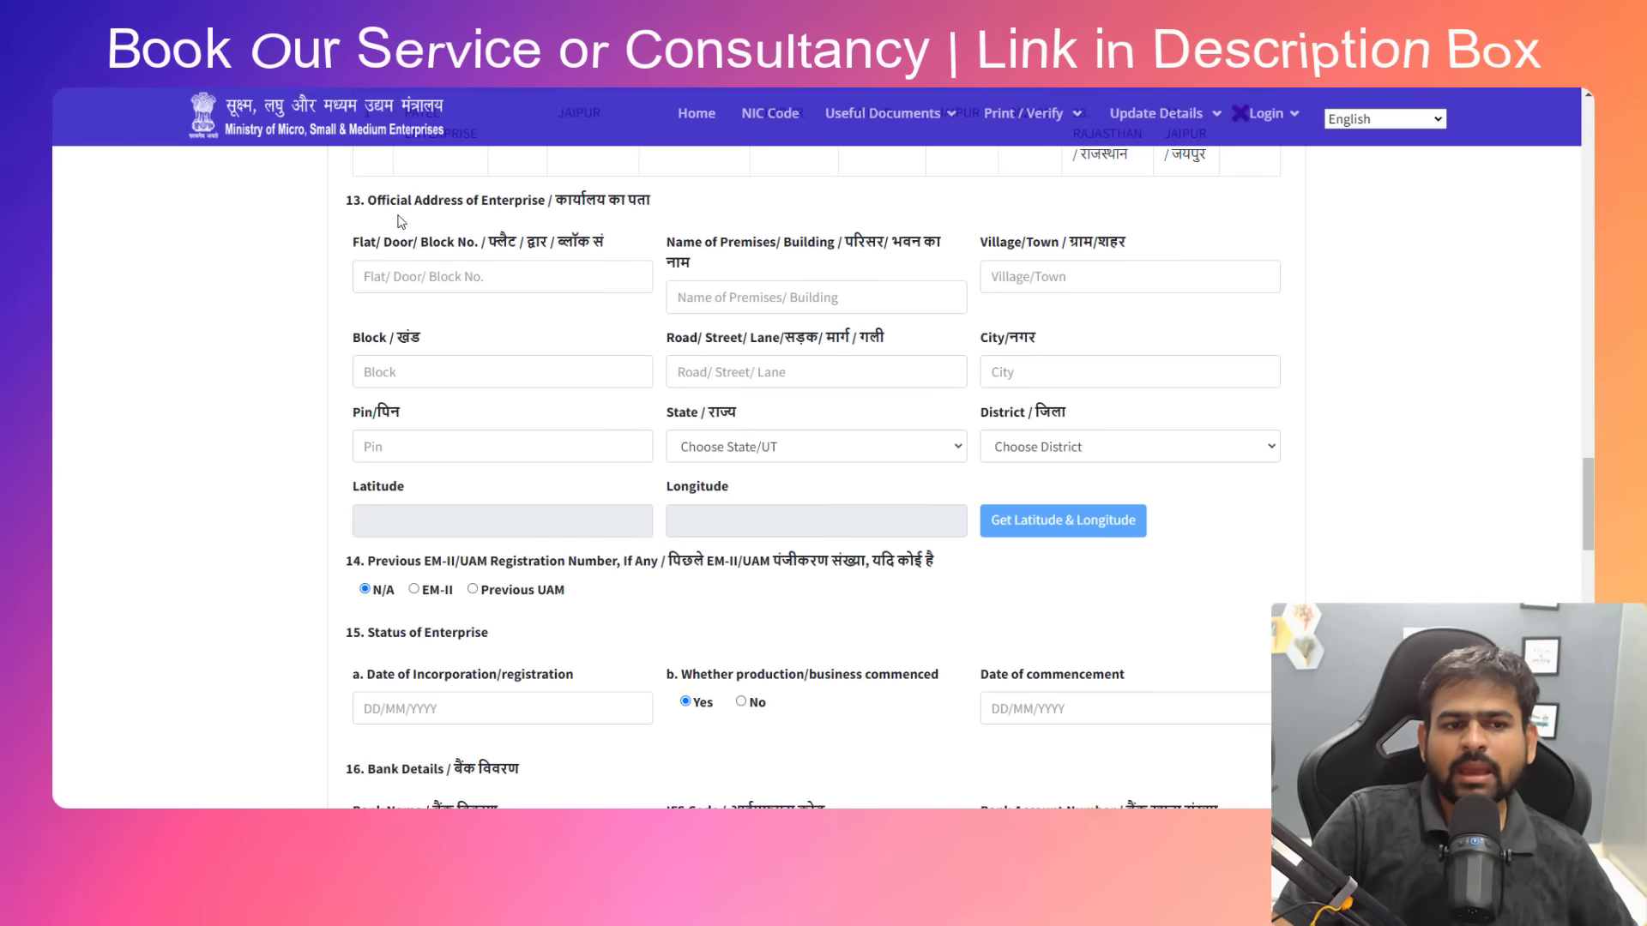
Fill in the enterprise's official address and set its latitude and longitude by pinning a spot near Jaipur Metro Station
left_click_drag(390, 202, 602, 218)
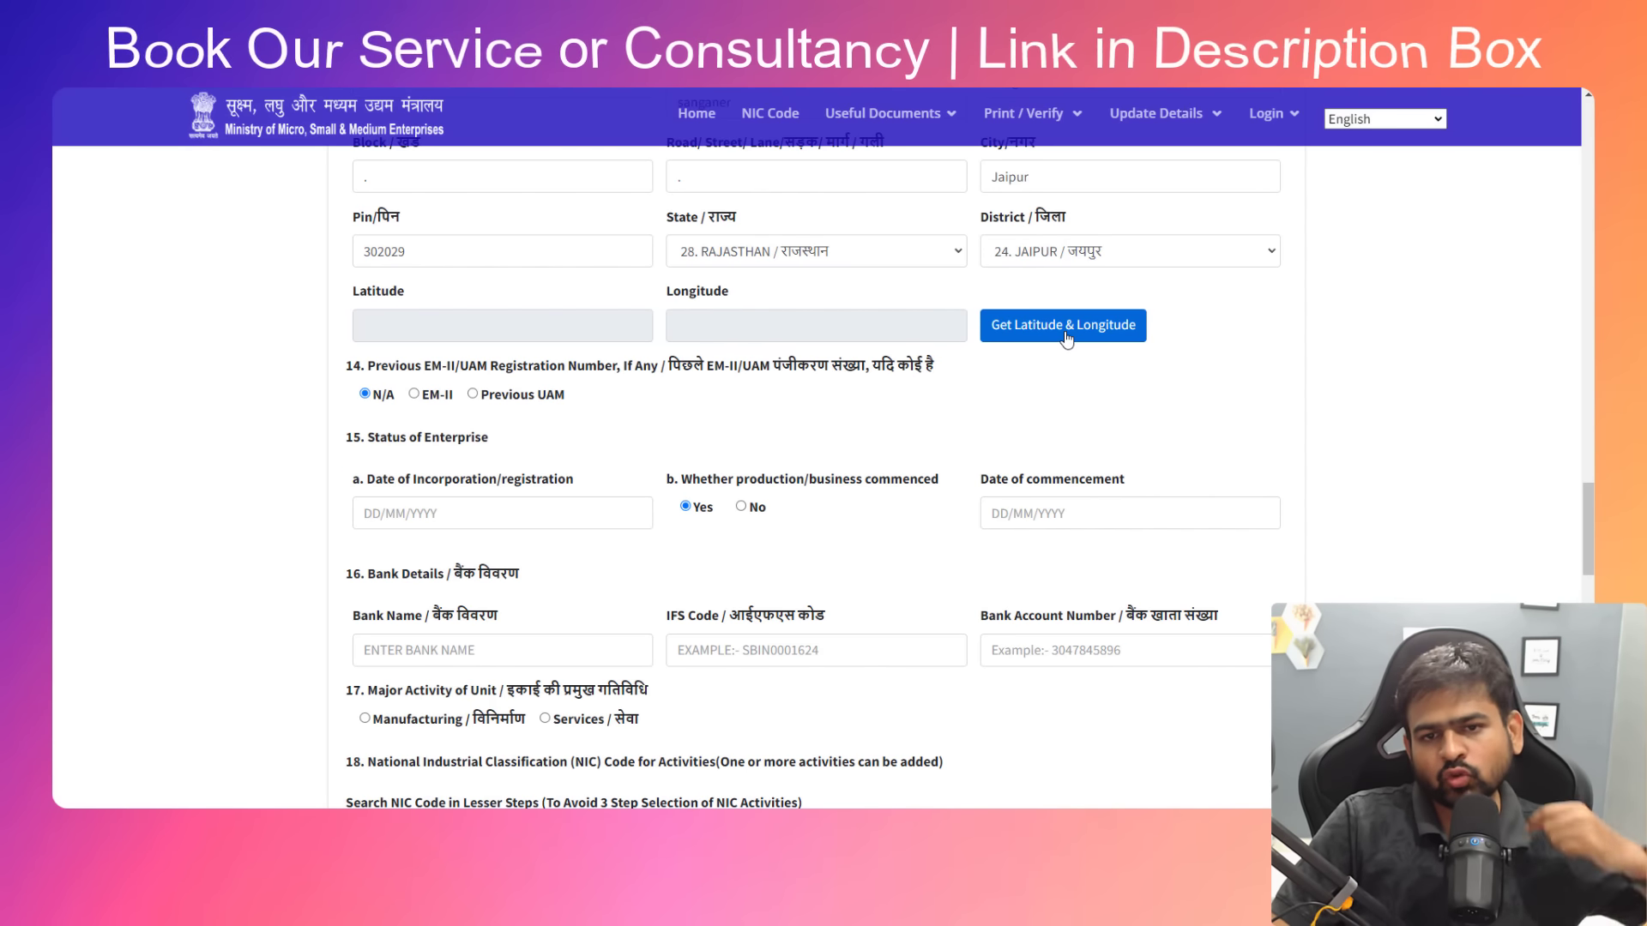
left_click(1064, 333)
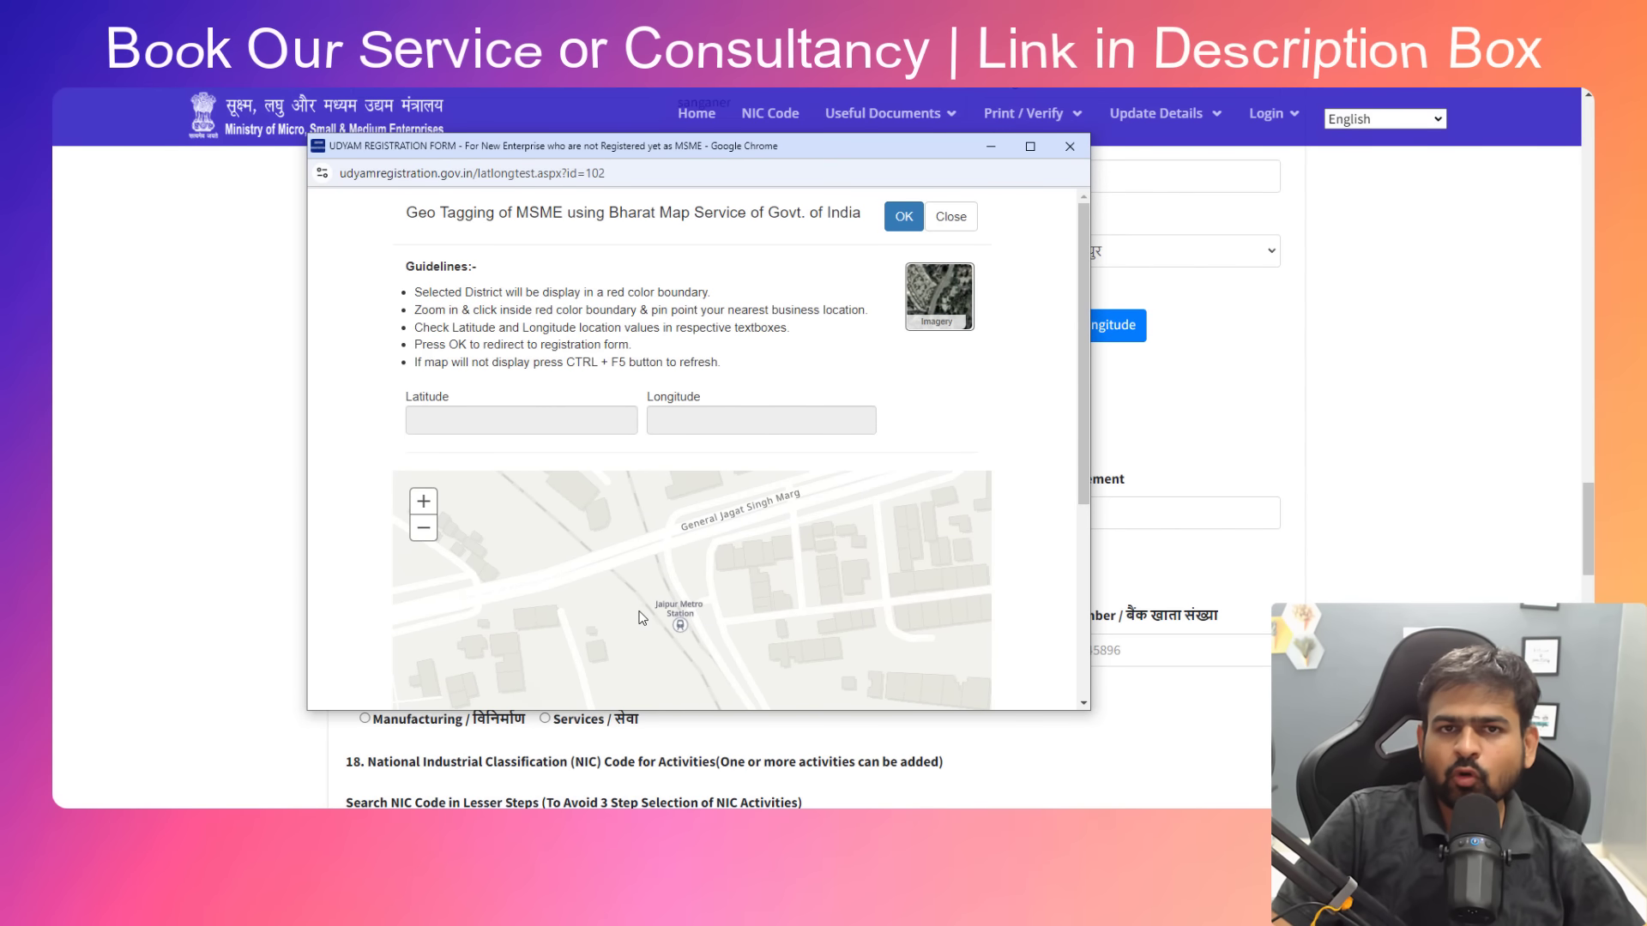
left_click(679, 590)
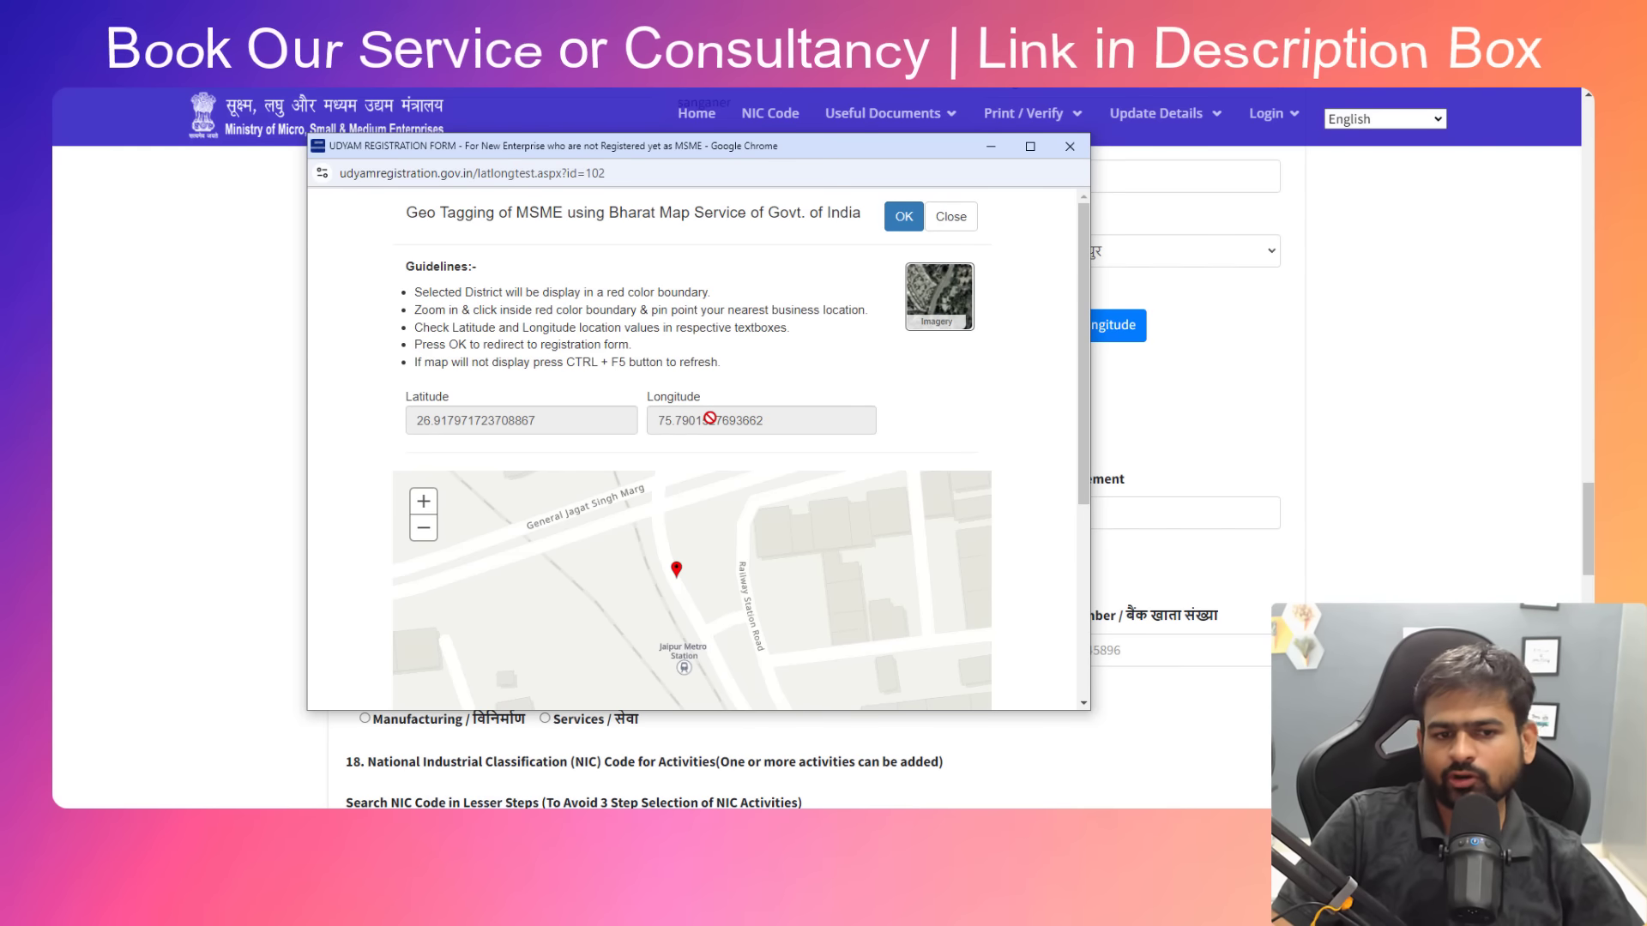
left_click(907, 221)
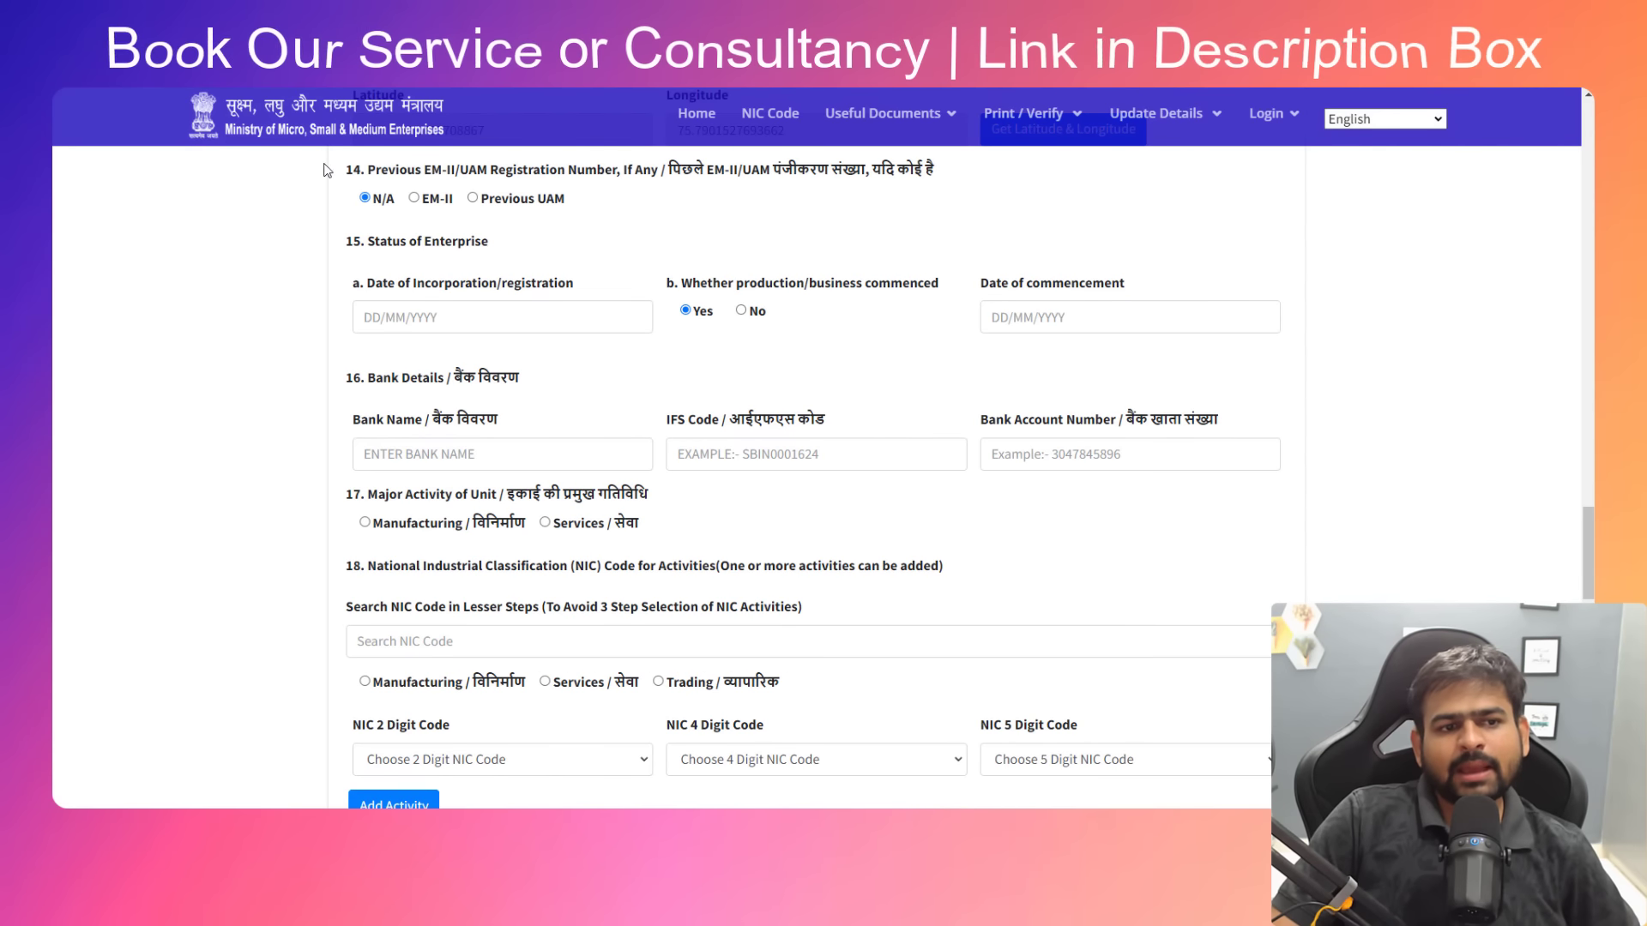
Leave the previous EM-II/UAM registration at N/A and set the date of incorporation/registration to 14/10/2024
left_click_drag(369, 172, 708, 182)
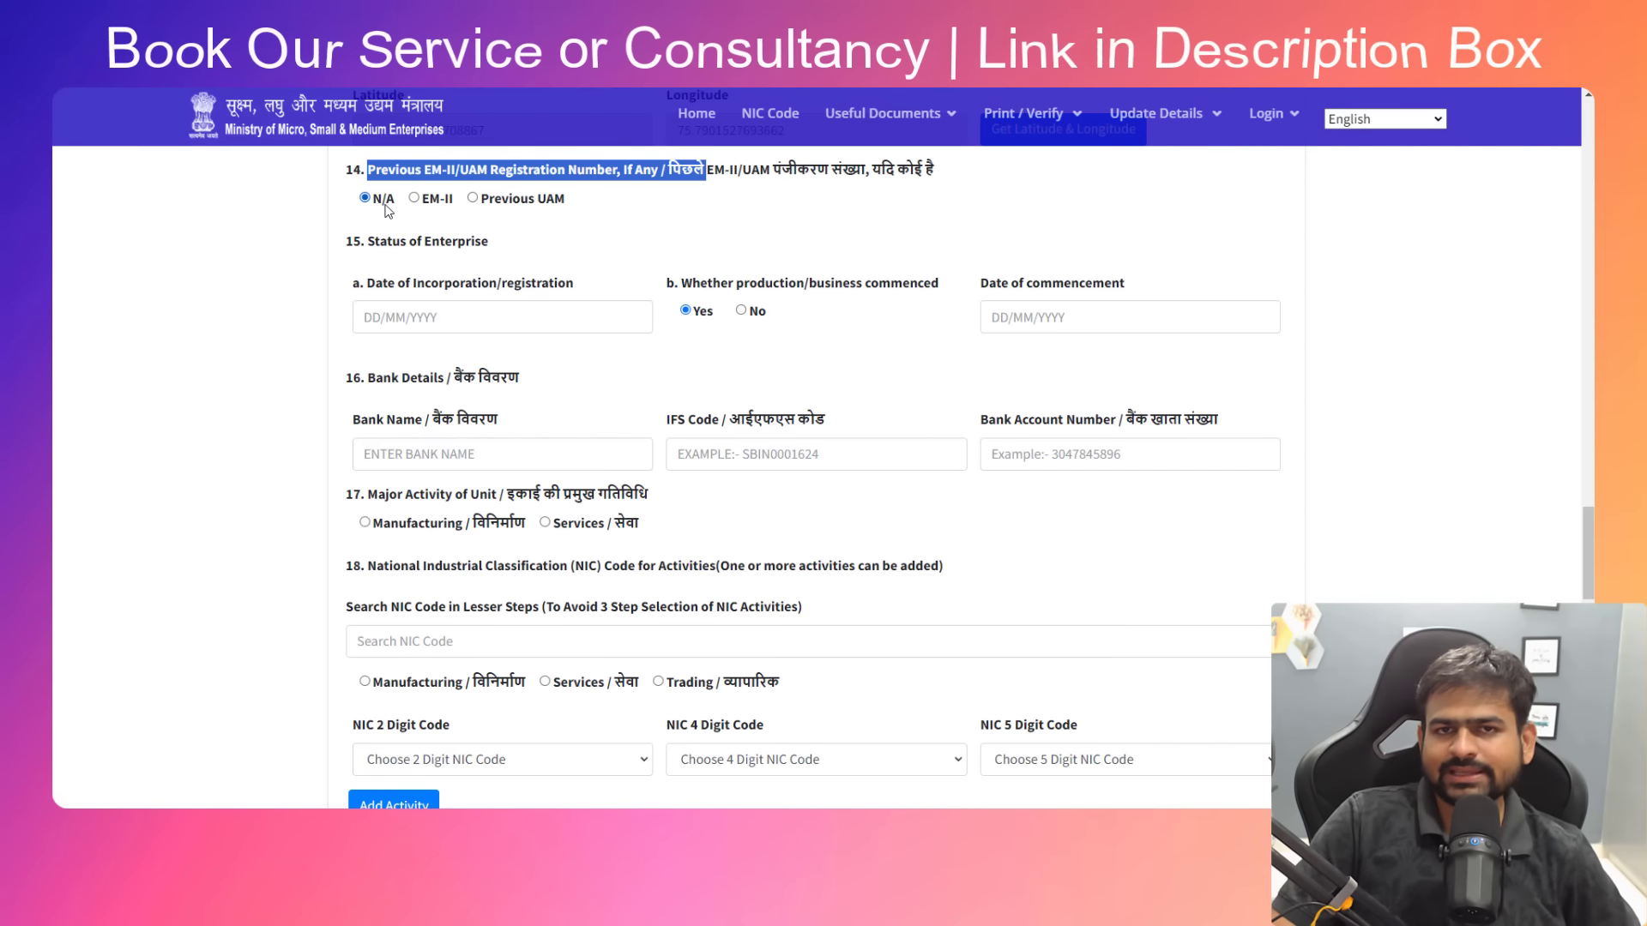
left_click_drag(361, 243, 469, 253)
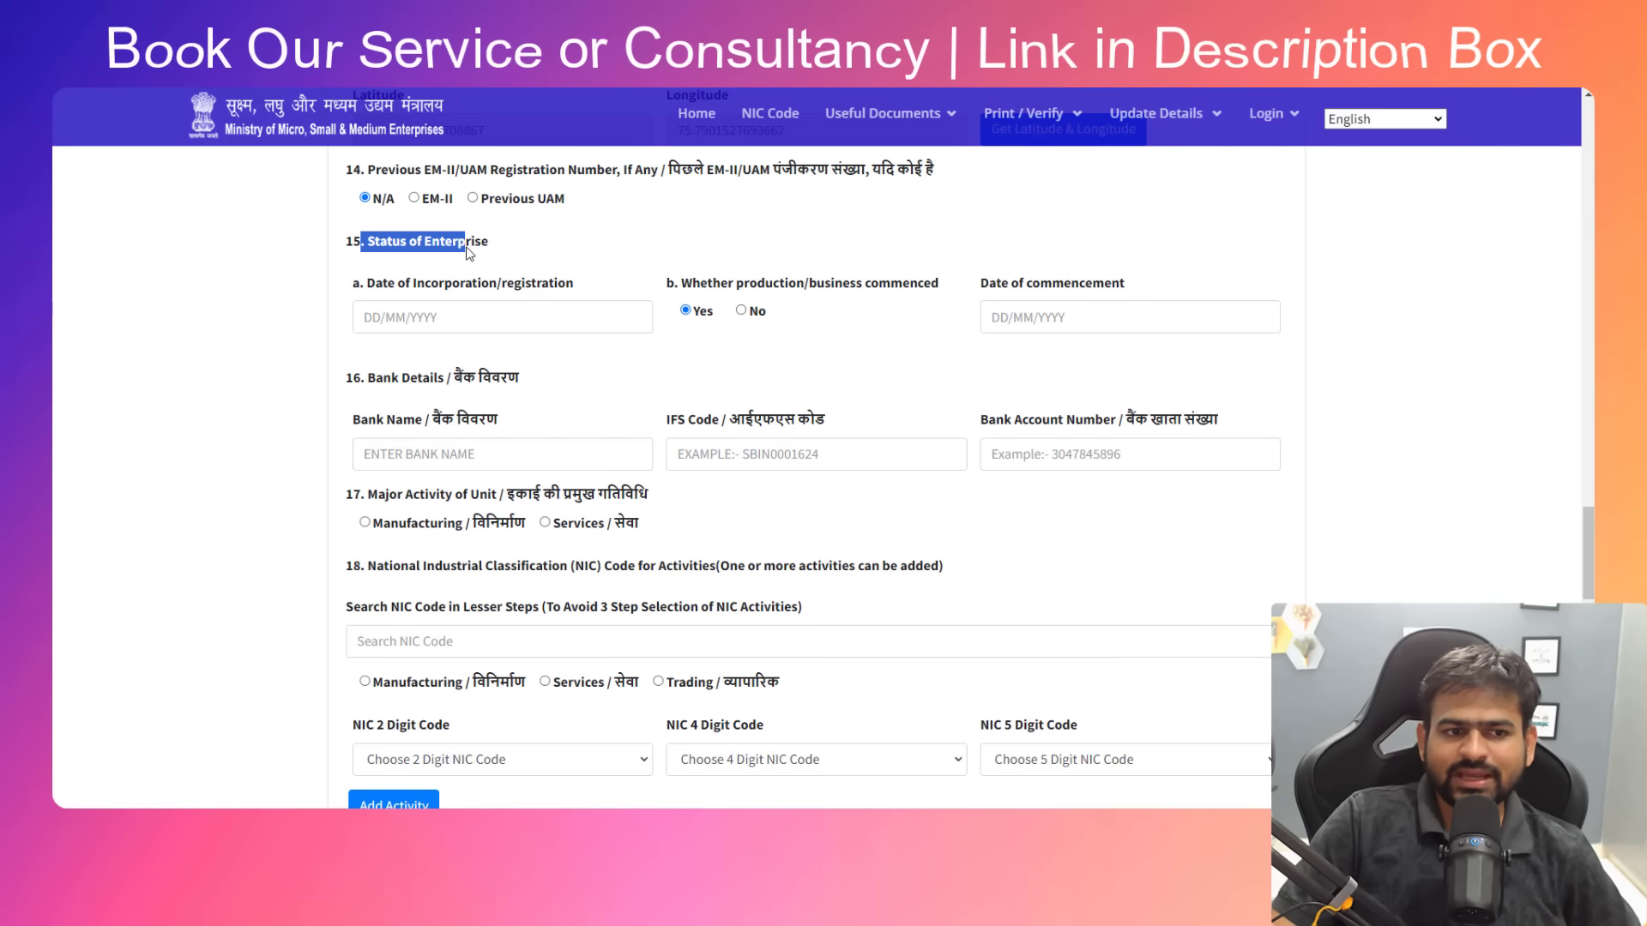
left_click_drag(573, 284, 482, 296)
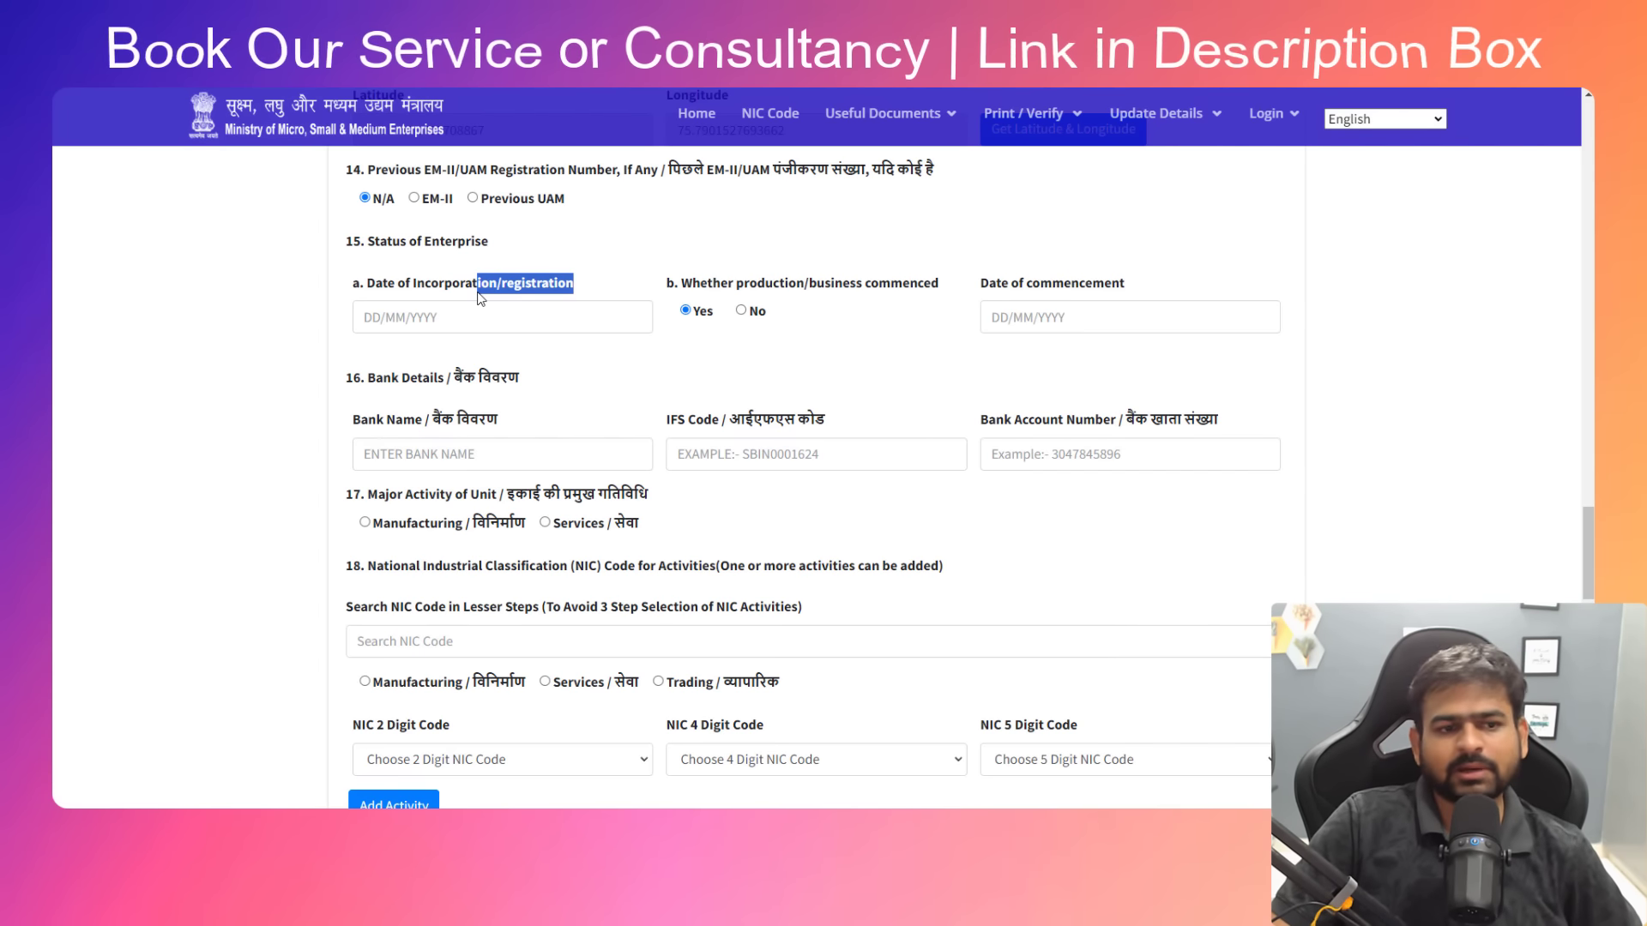
left_click(406, 318)
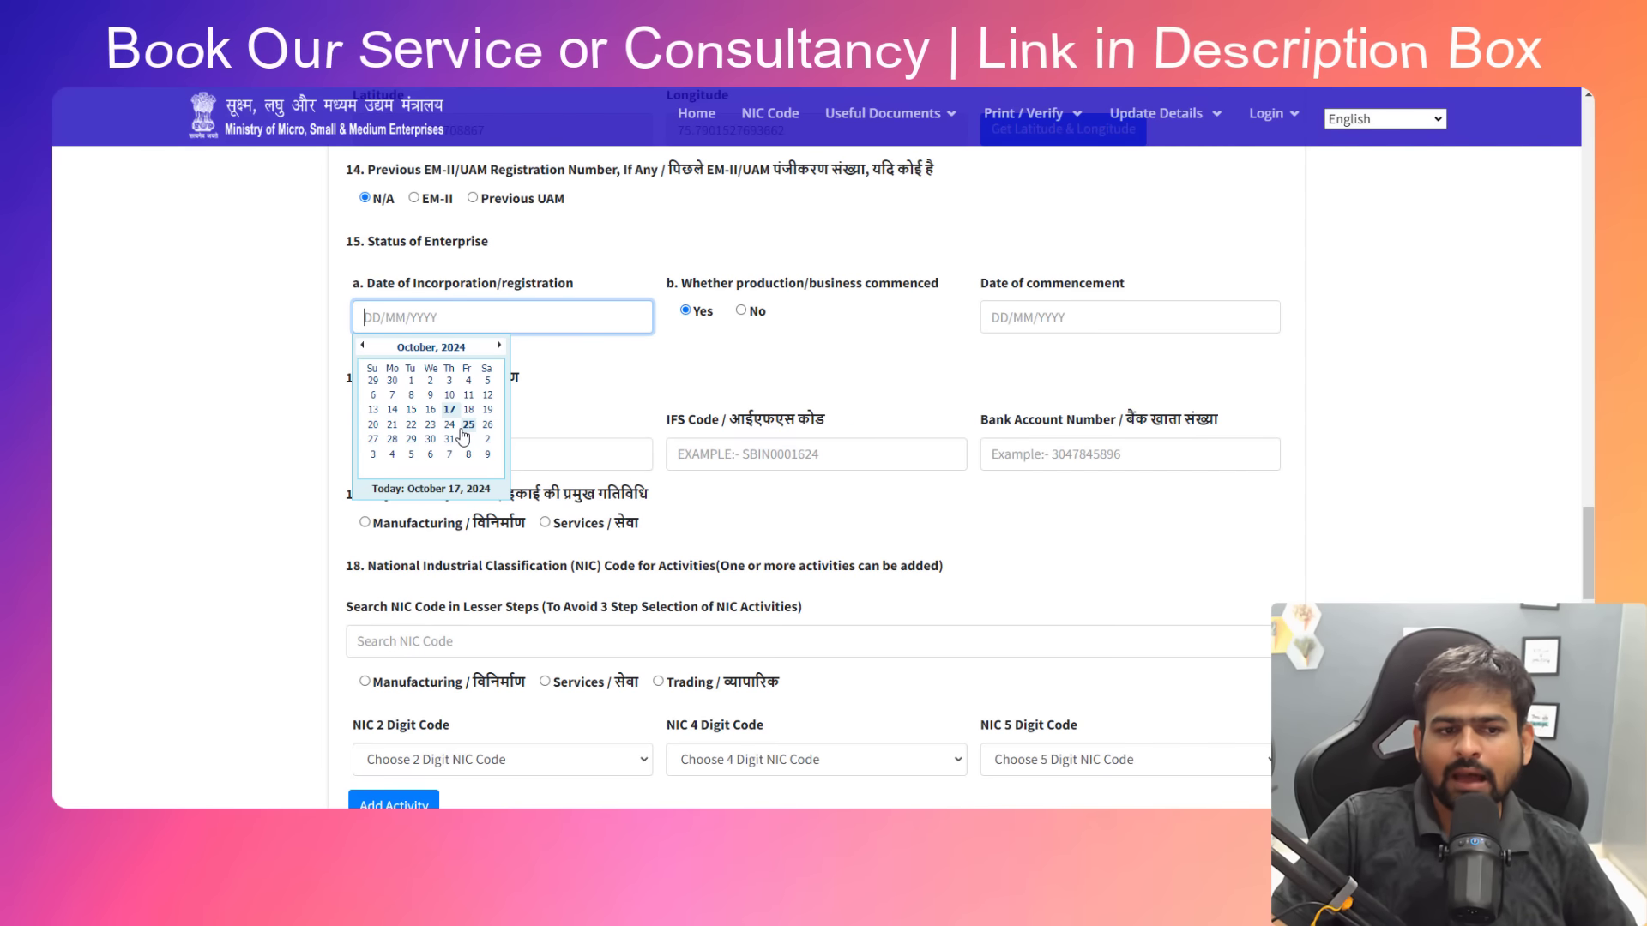
left_click(393, 411)
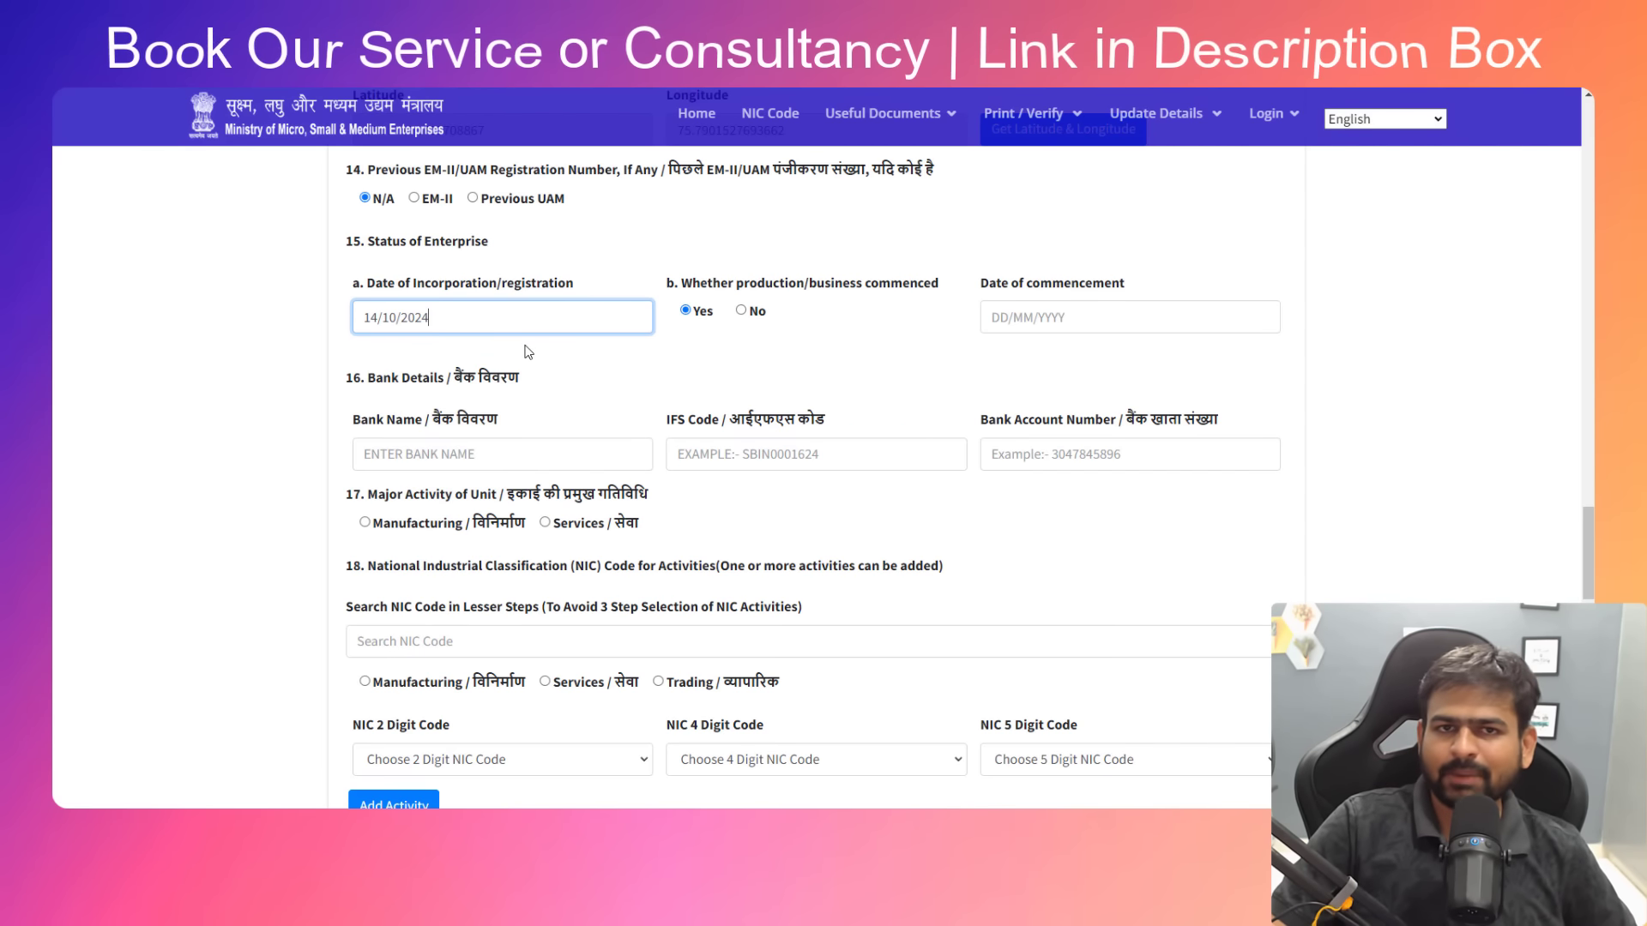
Keep business commenced at Yes and fill in the date of commencement
left_click_drag(666, 283, 850, 289)
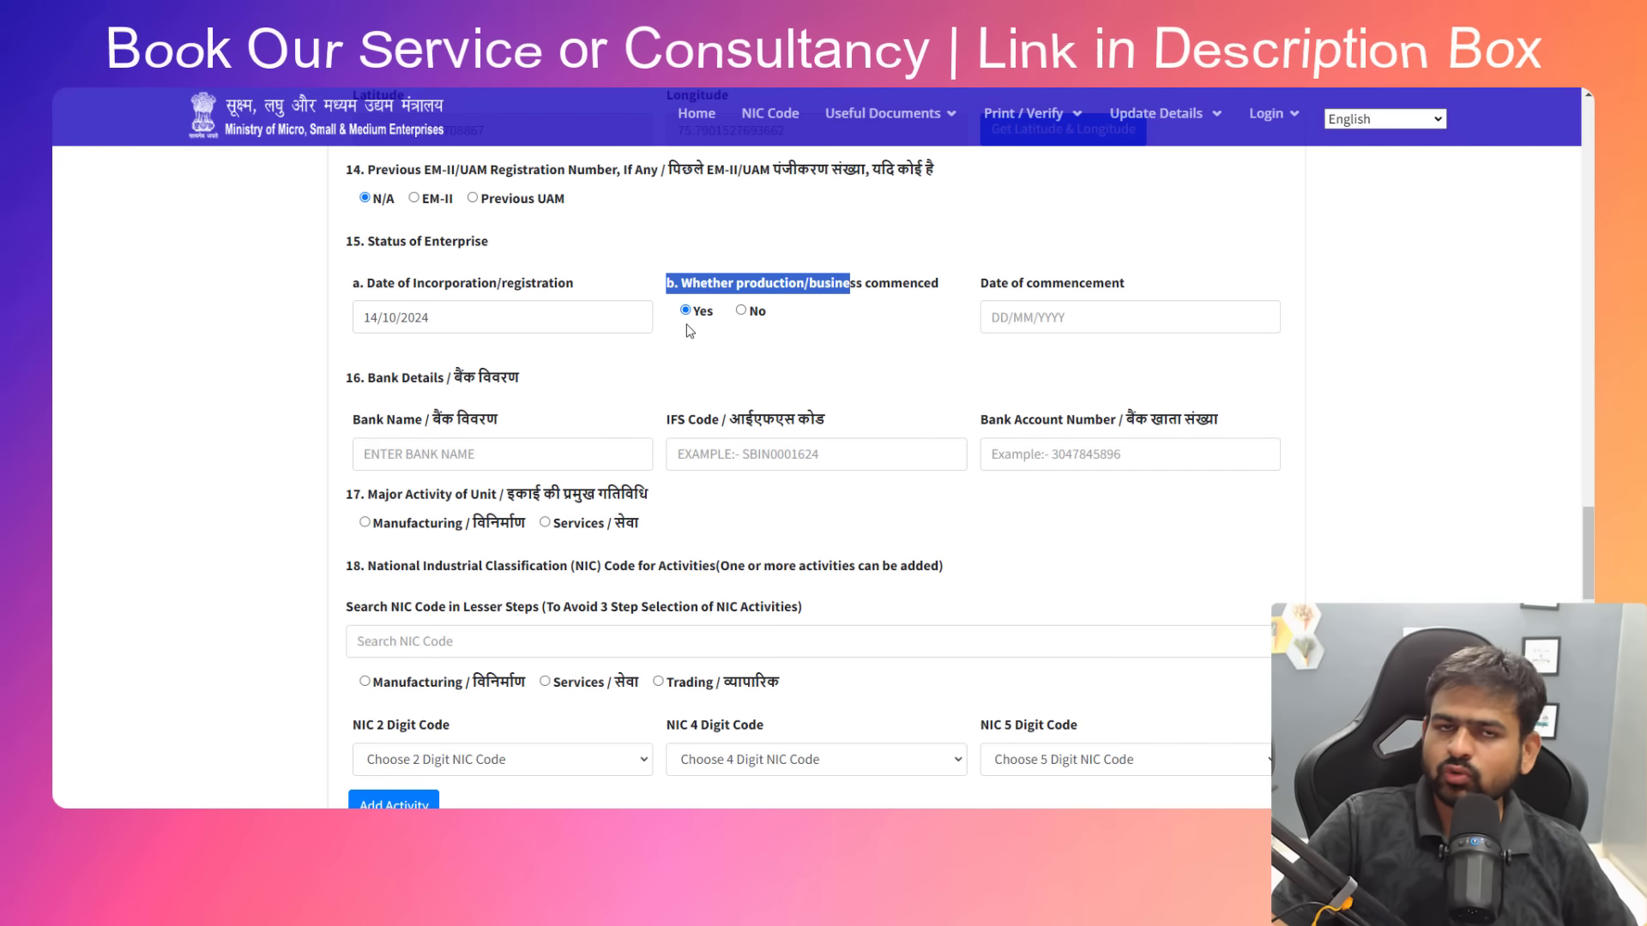
left_click_drag(995, 284, 1174, 292)
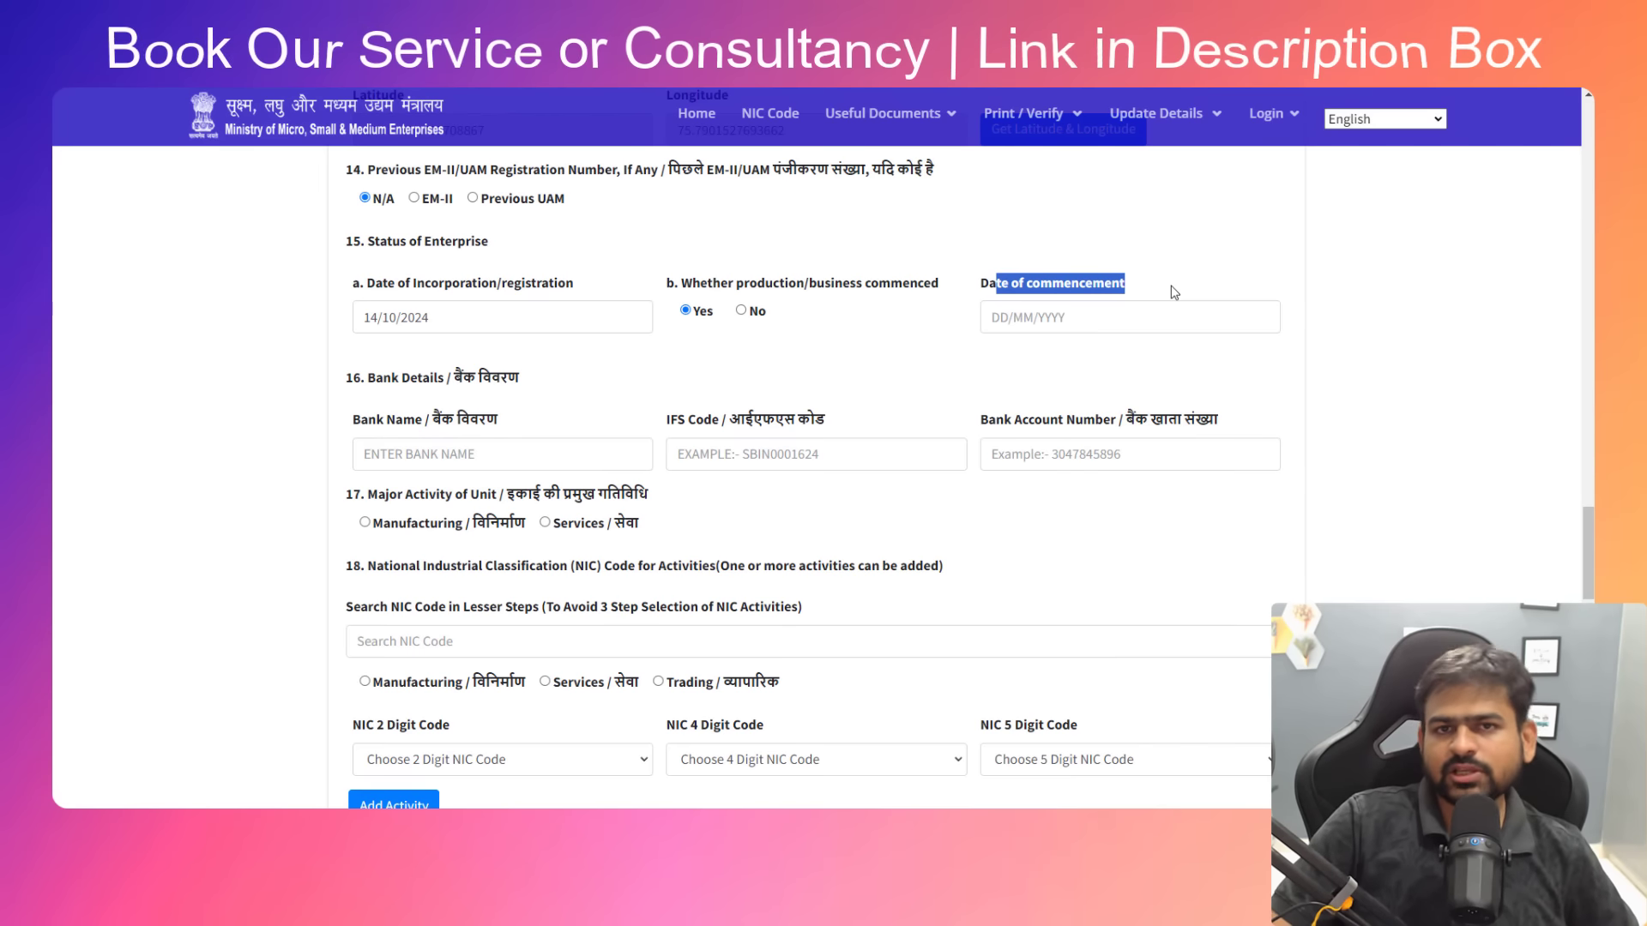
left_click(1052, 315)
Fill in the bank details with the bank name, IFS code and bank account number
scroll(1052, 326, "down", 2)
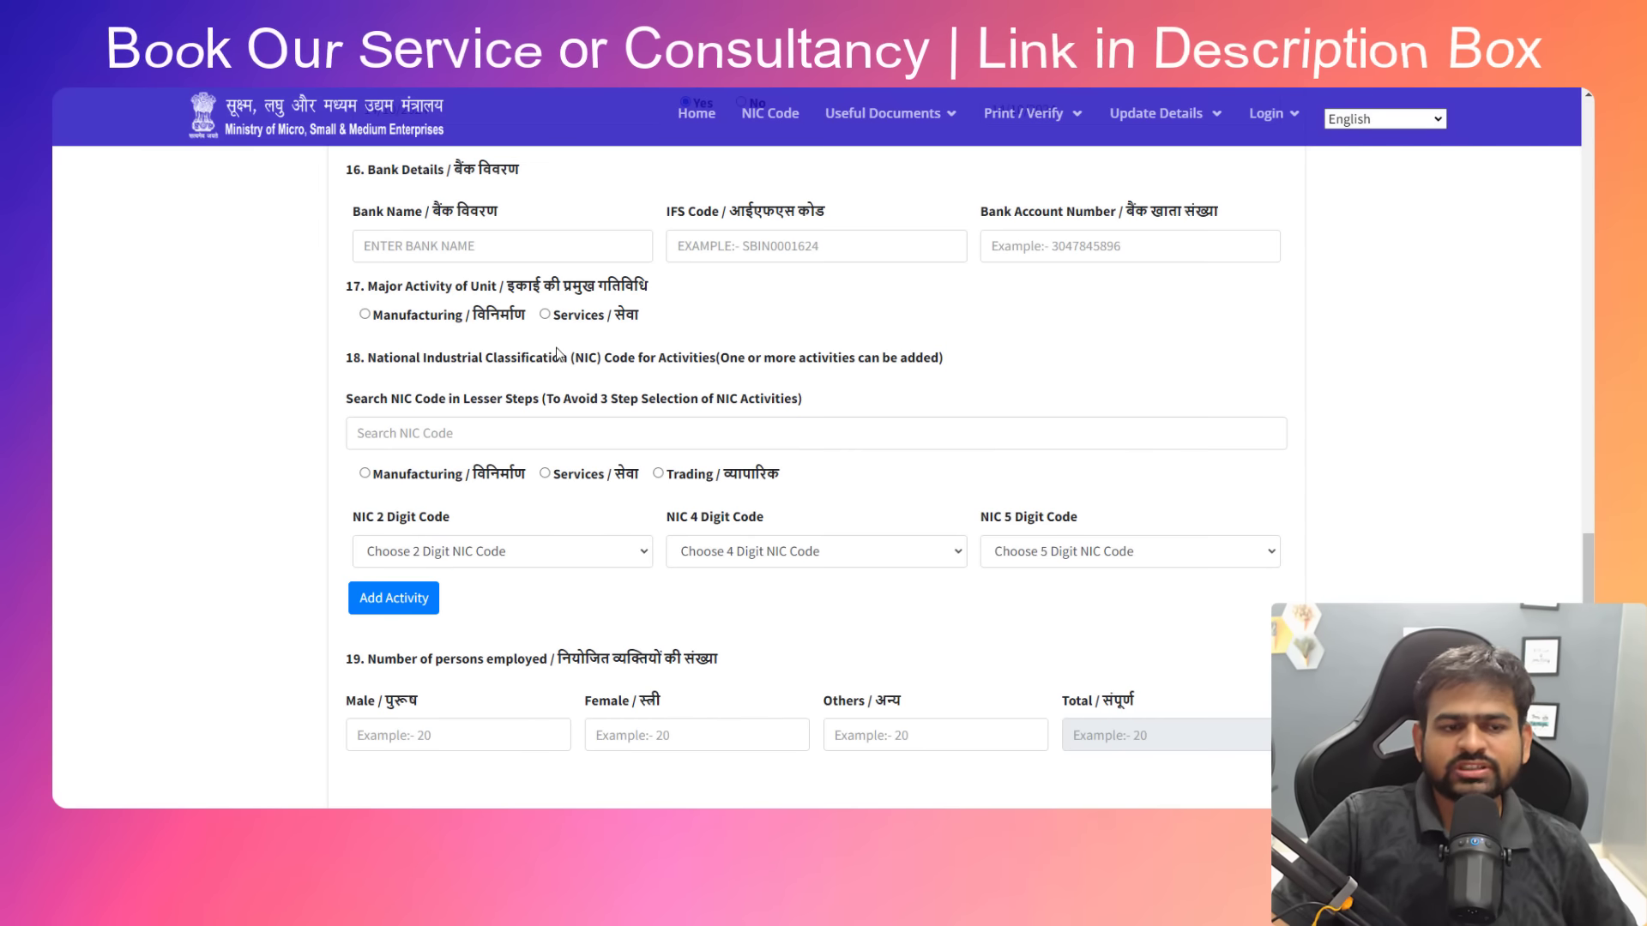
left_click(505, 194)
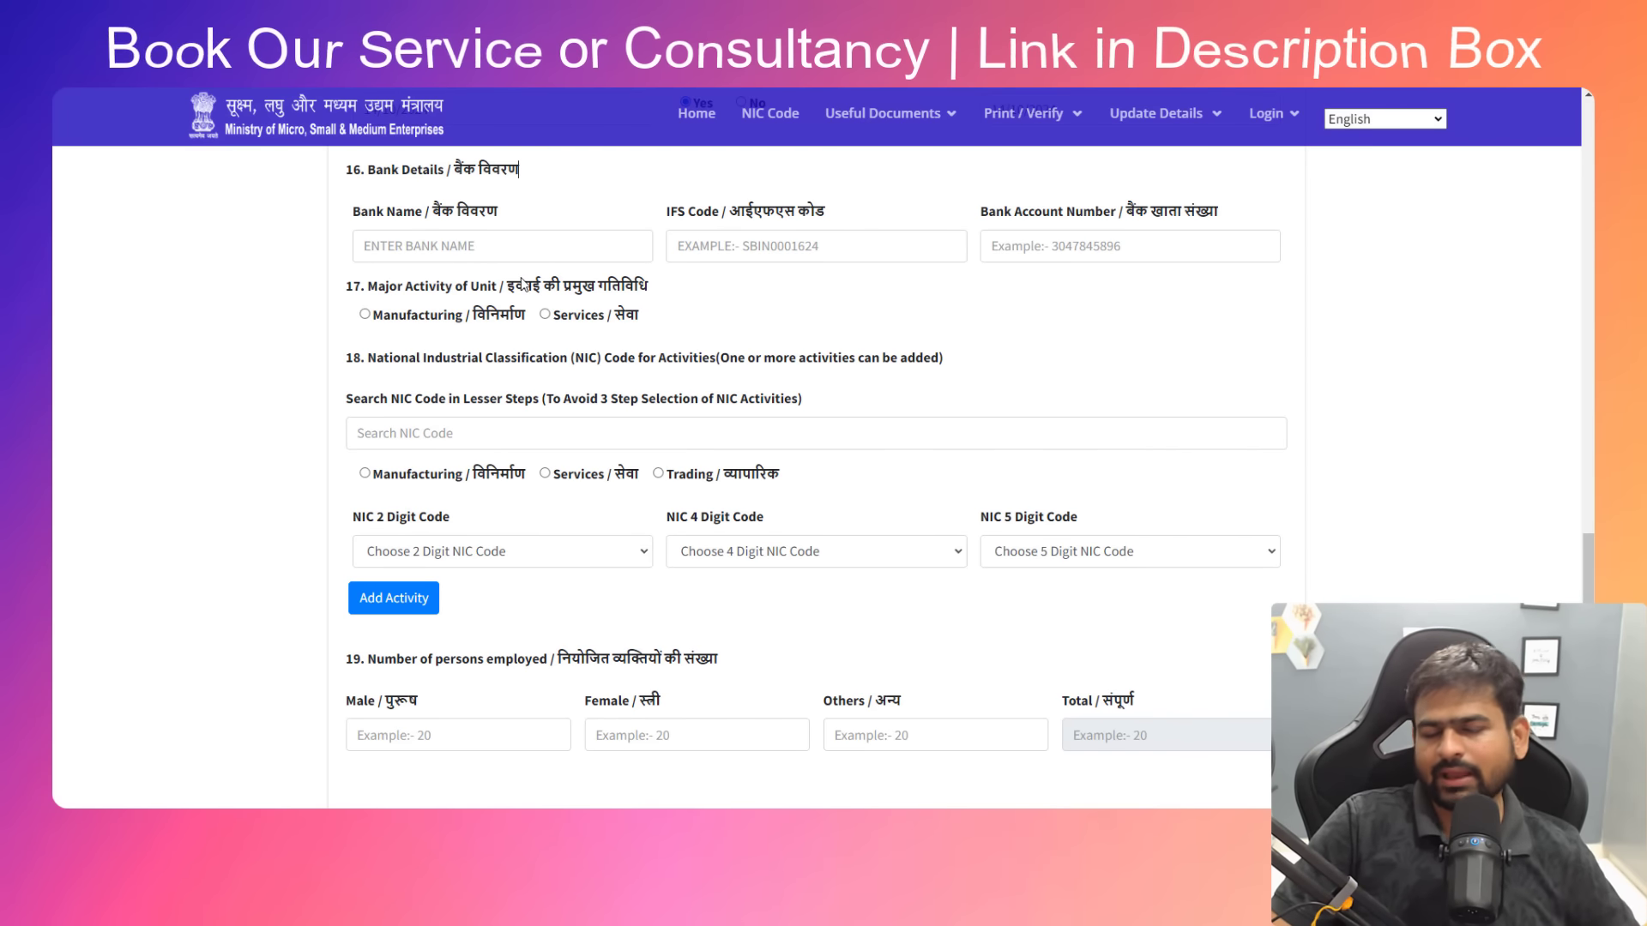
scroll(525, 286, "down", 1)
Set the major activity to Manufacturing, and search NIC codes for "leg" to add 69100-Legal activities as a Services activity
left_click_drag(386, 173, 553, 182)
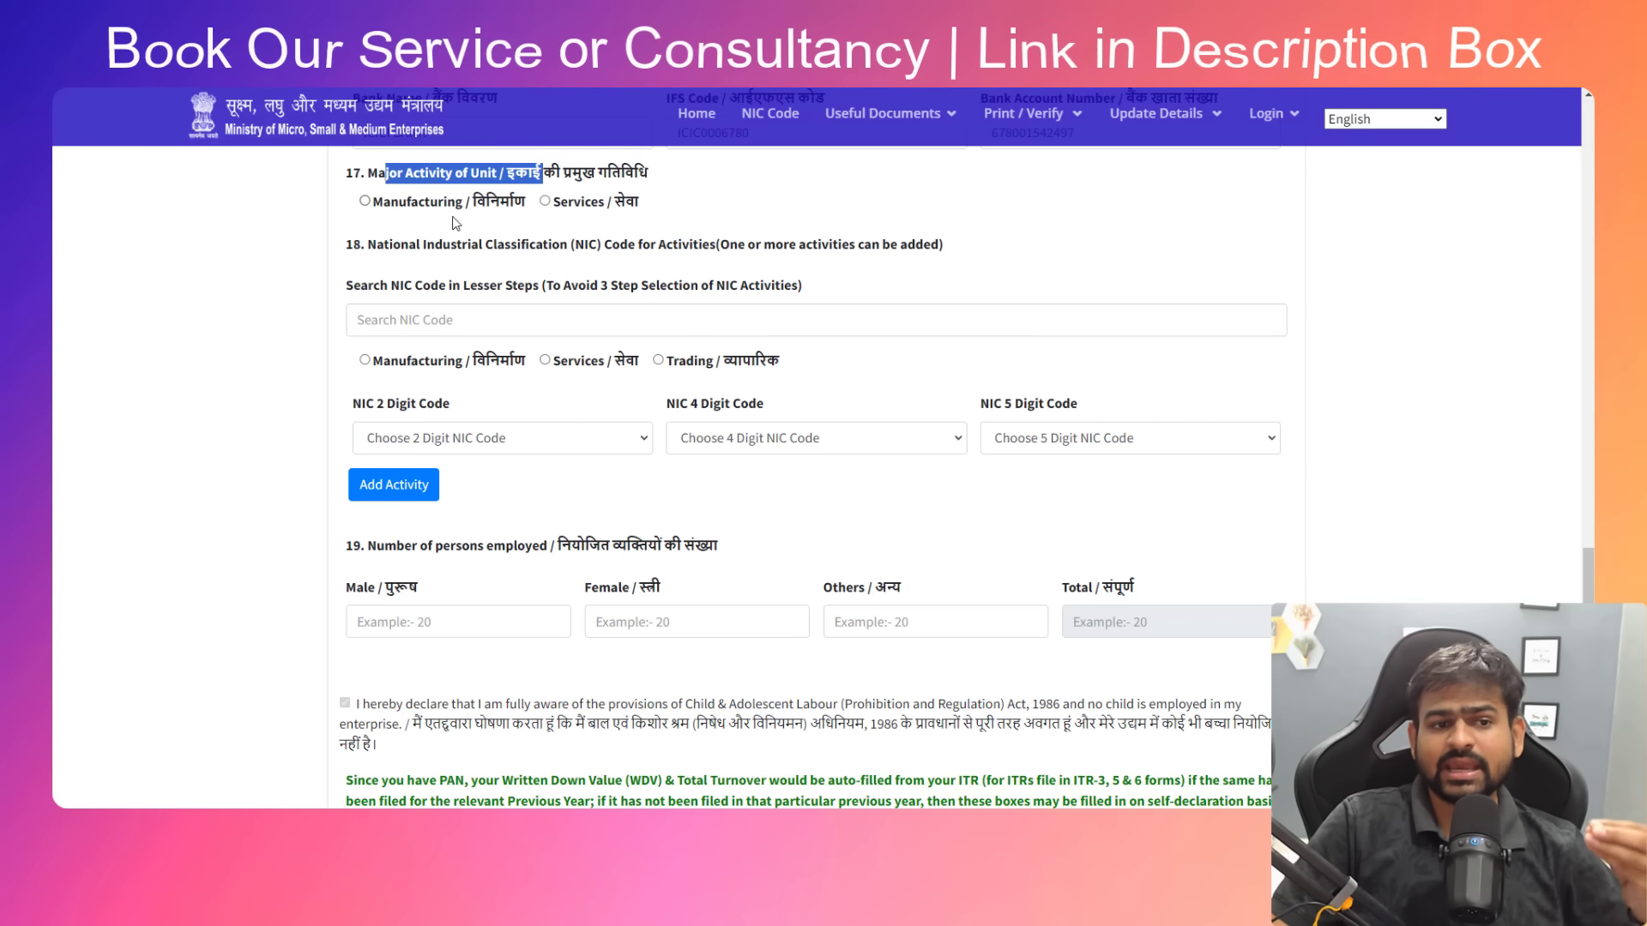
left_click(380, 206)
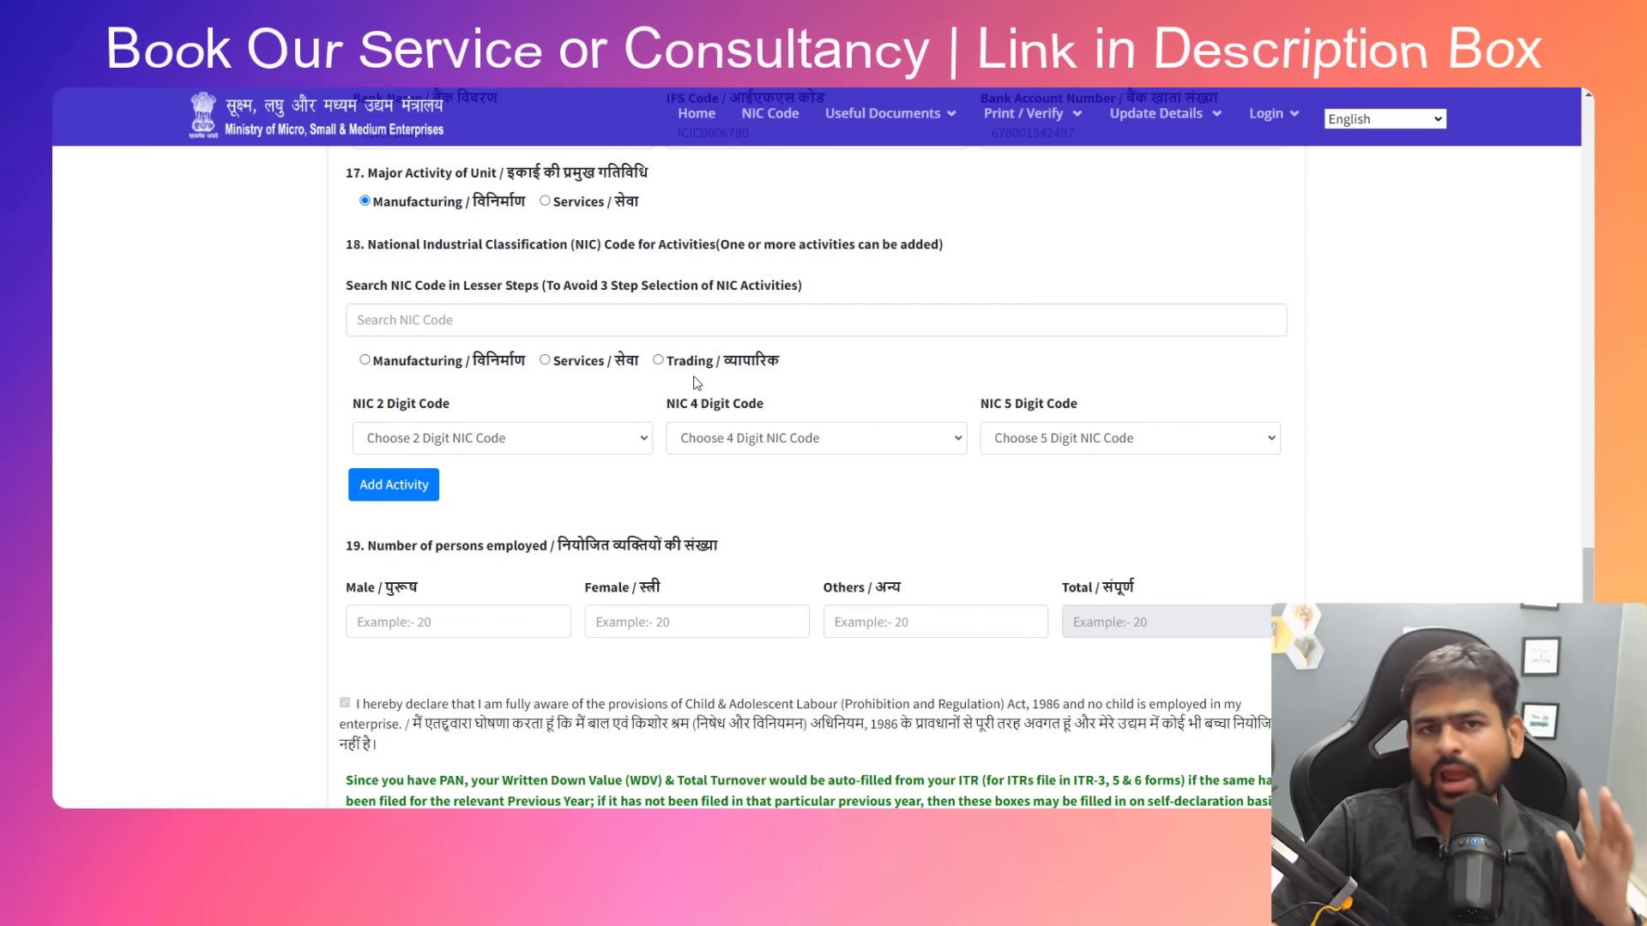
left_click(546, 360)
left_click(458, 314)
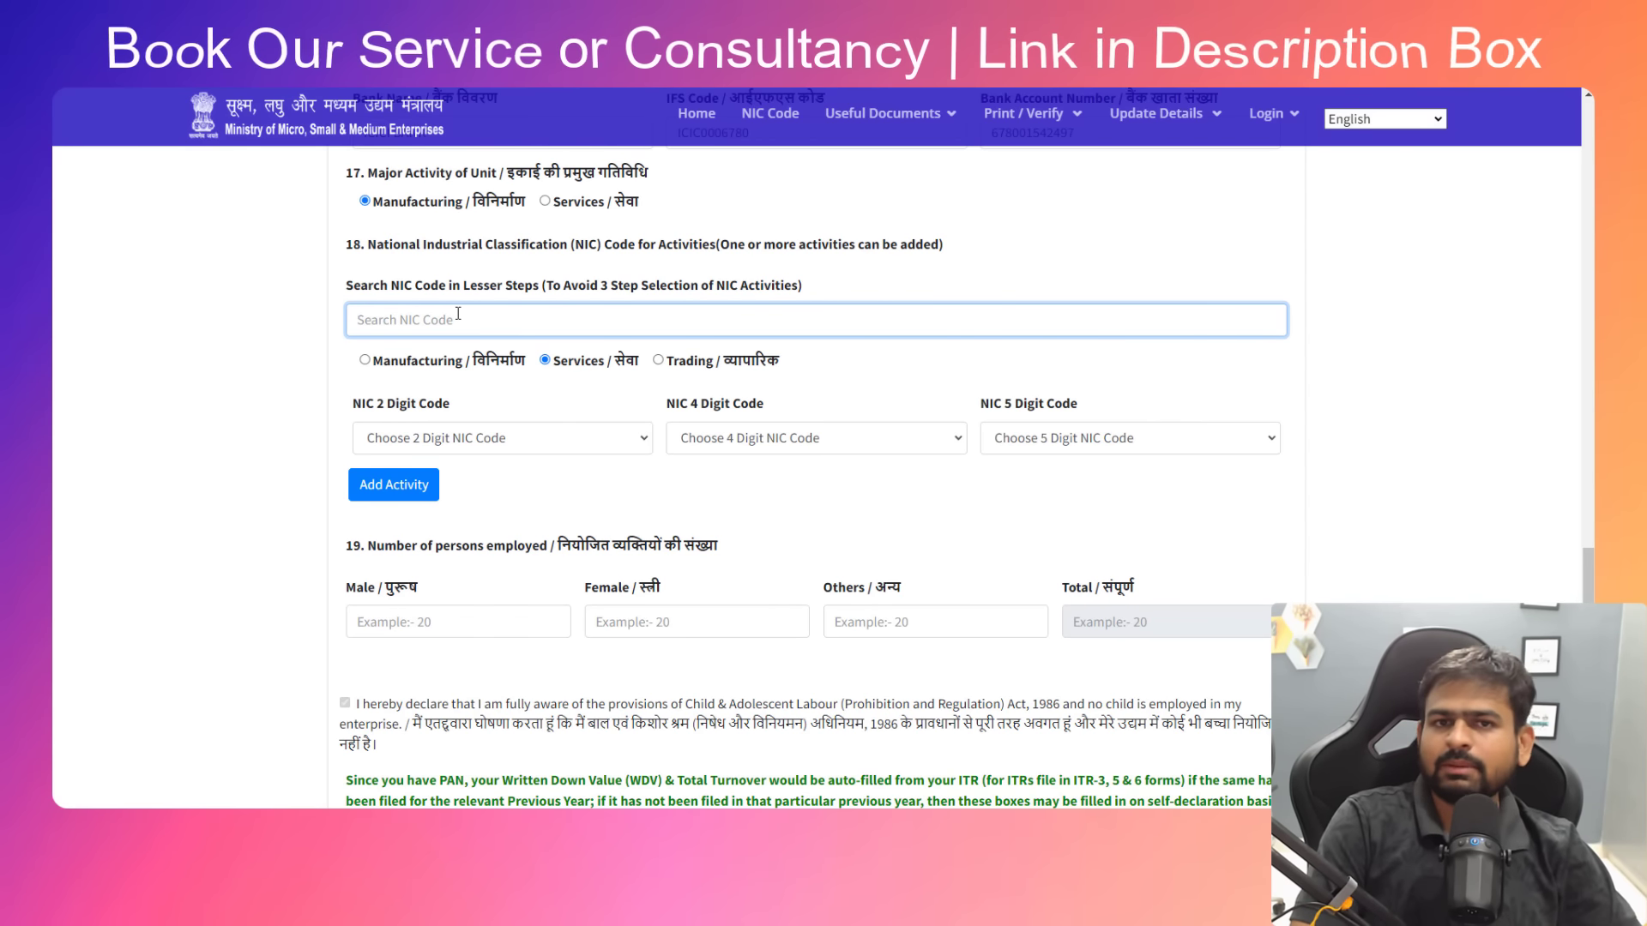
type("le")
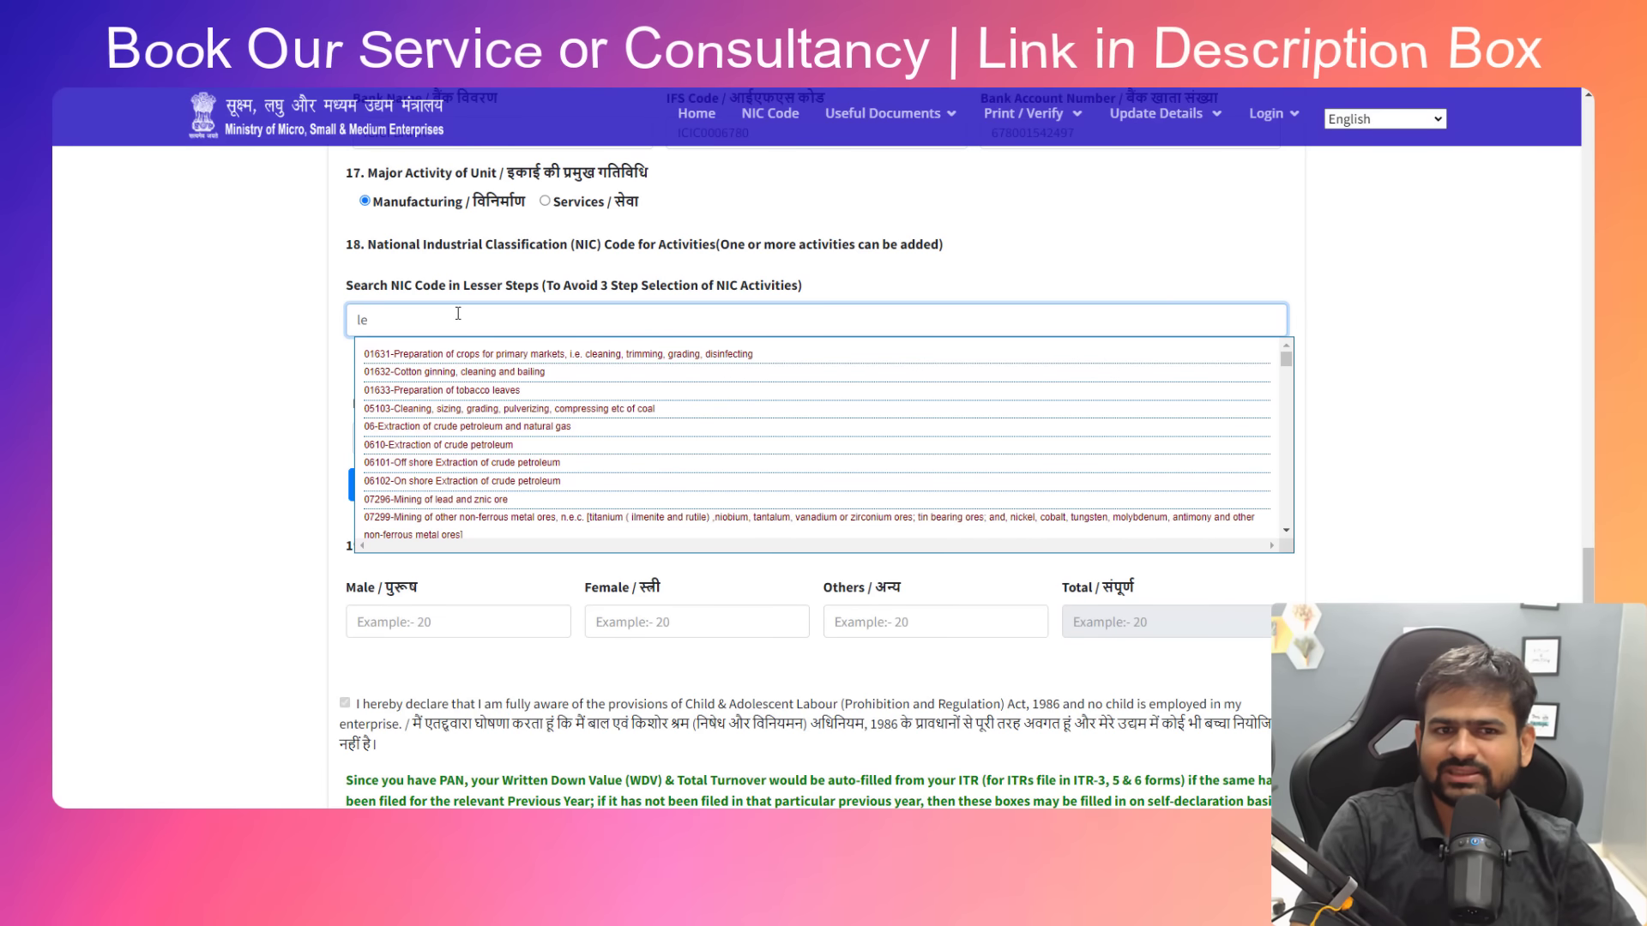
type("g")
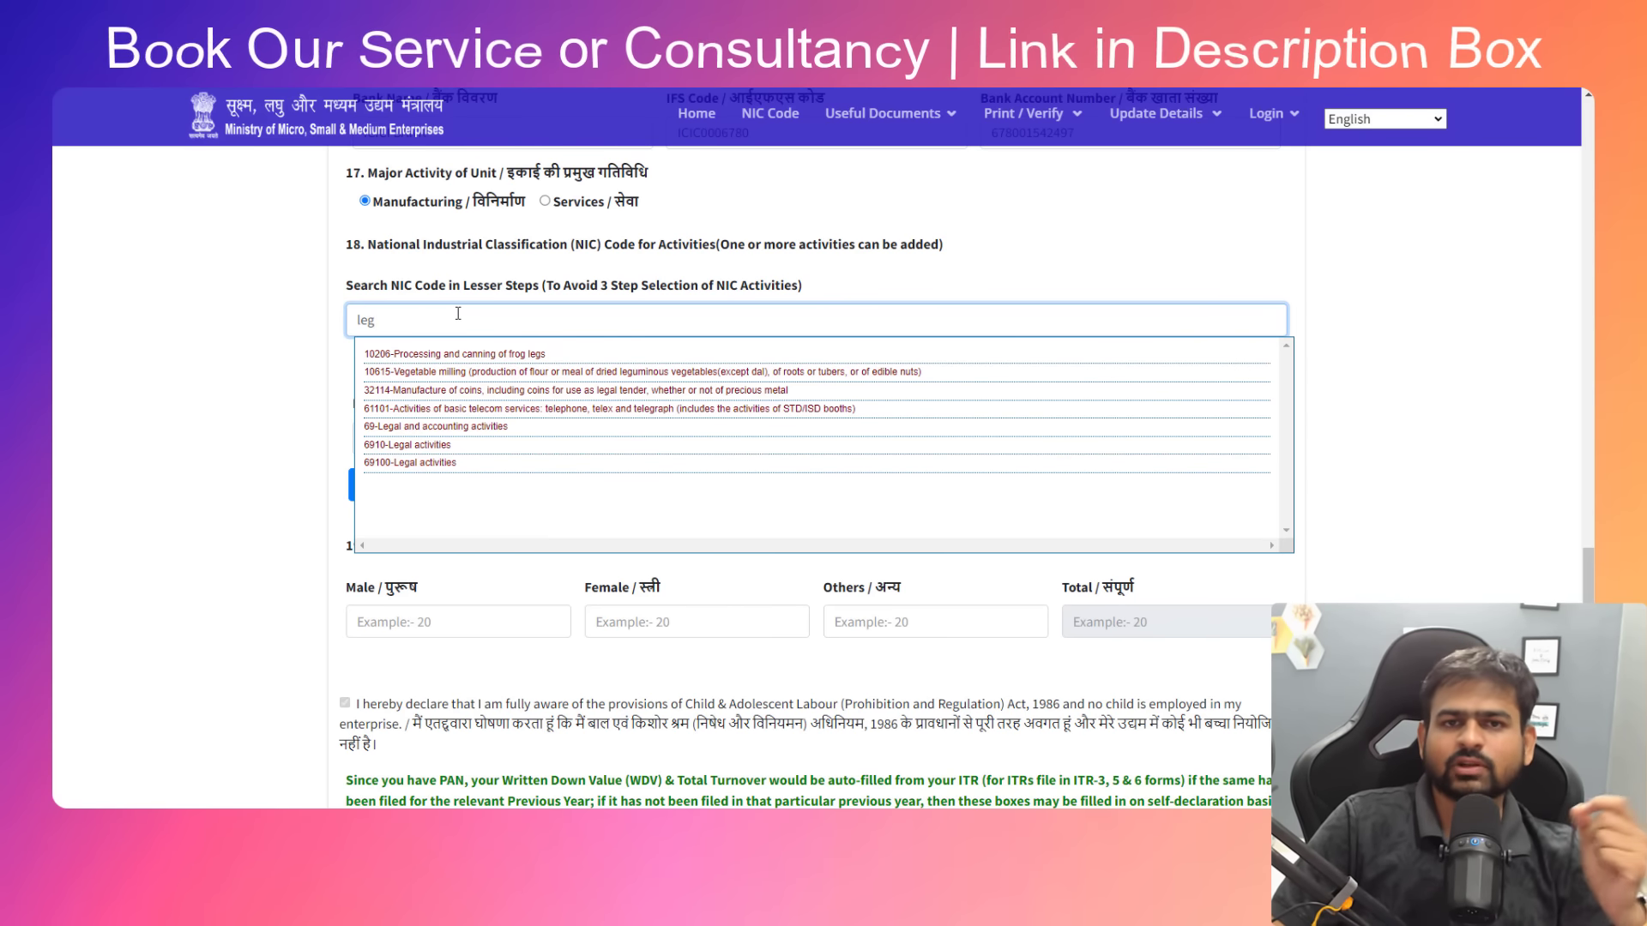
left_click(410, 463)
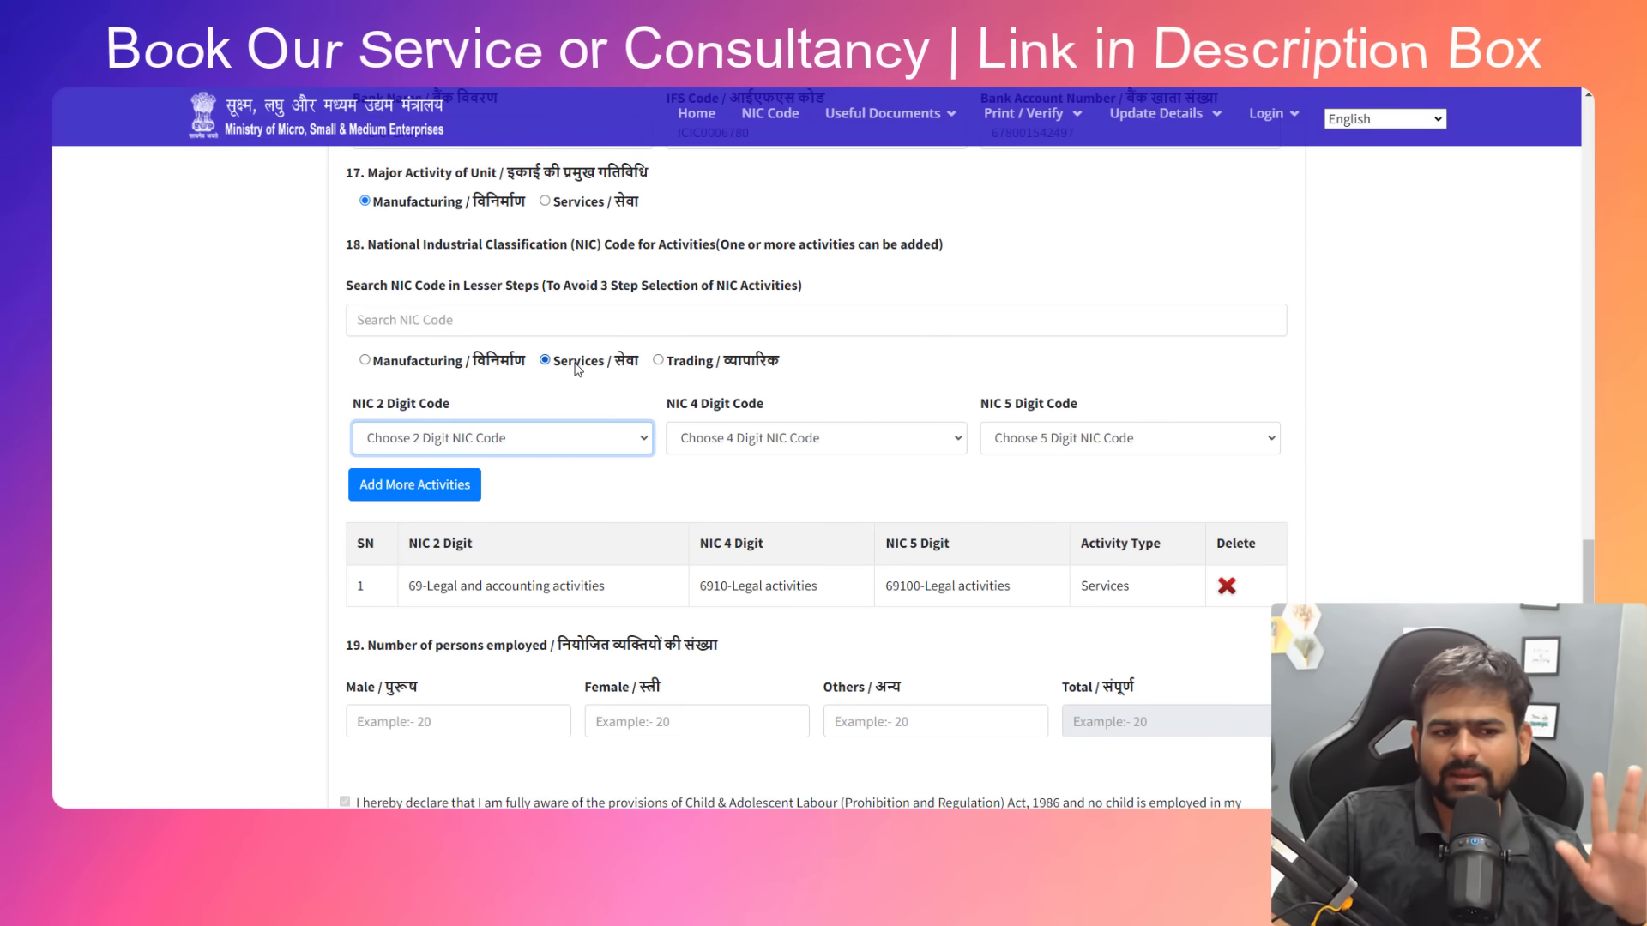
For another Services activity, choose 94-Activities of membership organizations as the 2-digit NIC code and 9412 as the 4-digit code
left_click(566, 455)
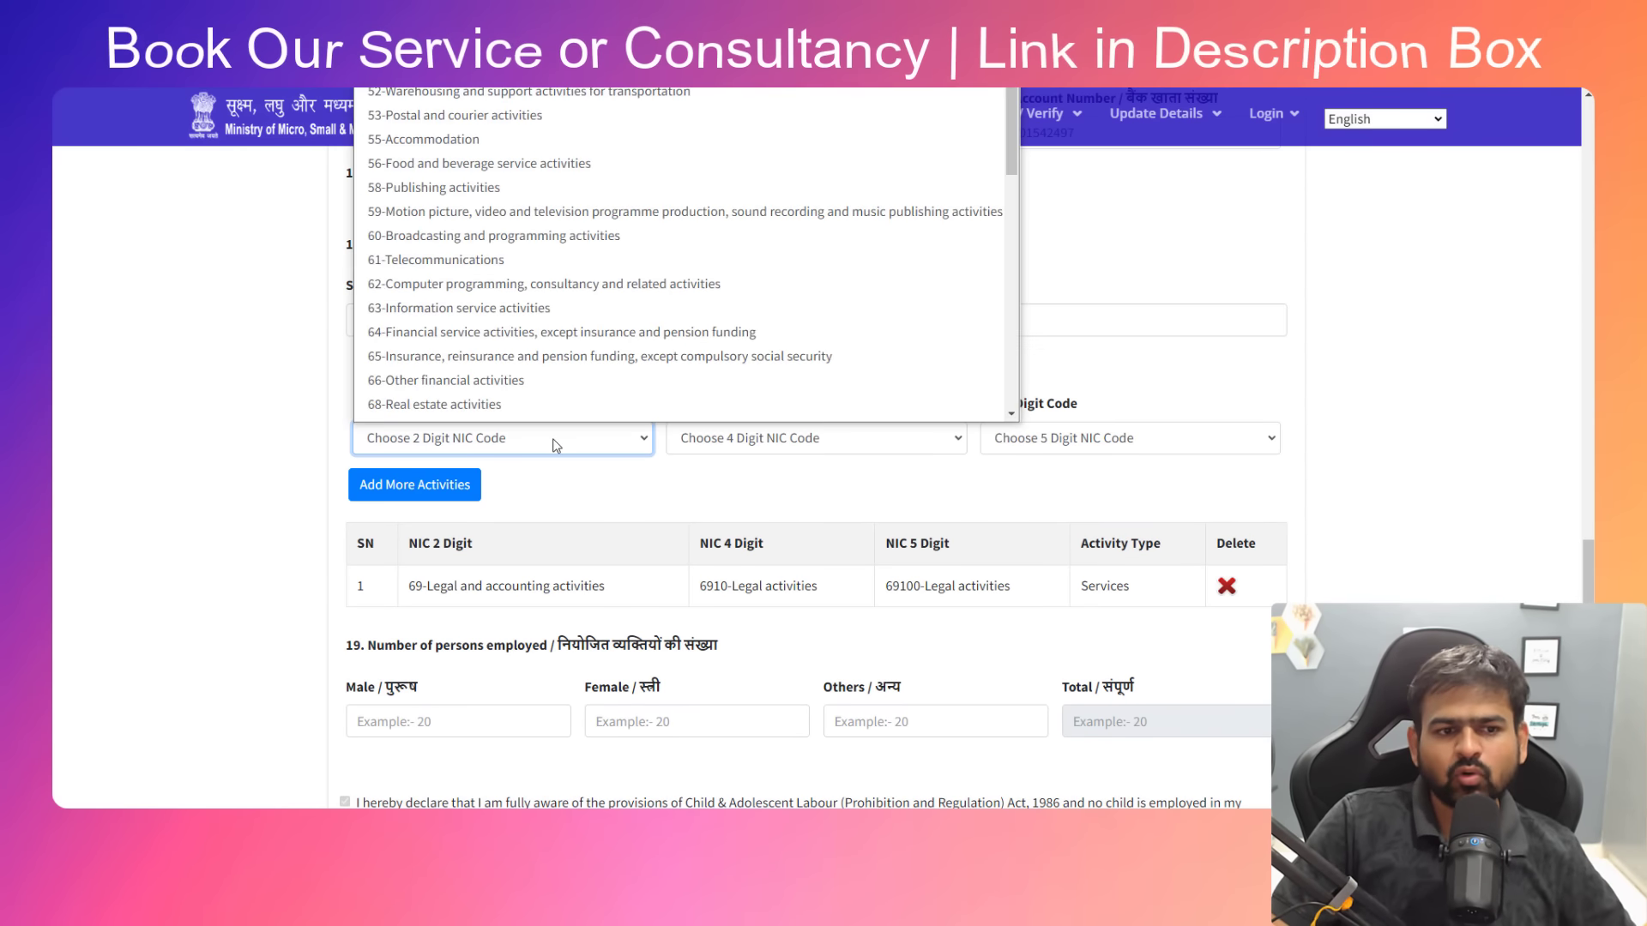
scroll(452, 265, "down", 5)
scroll(455, 249, "up", 5)
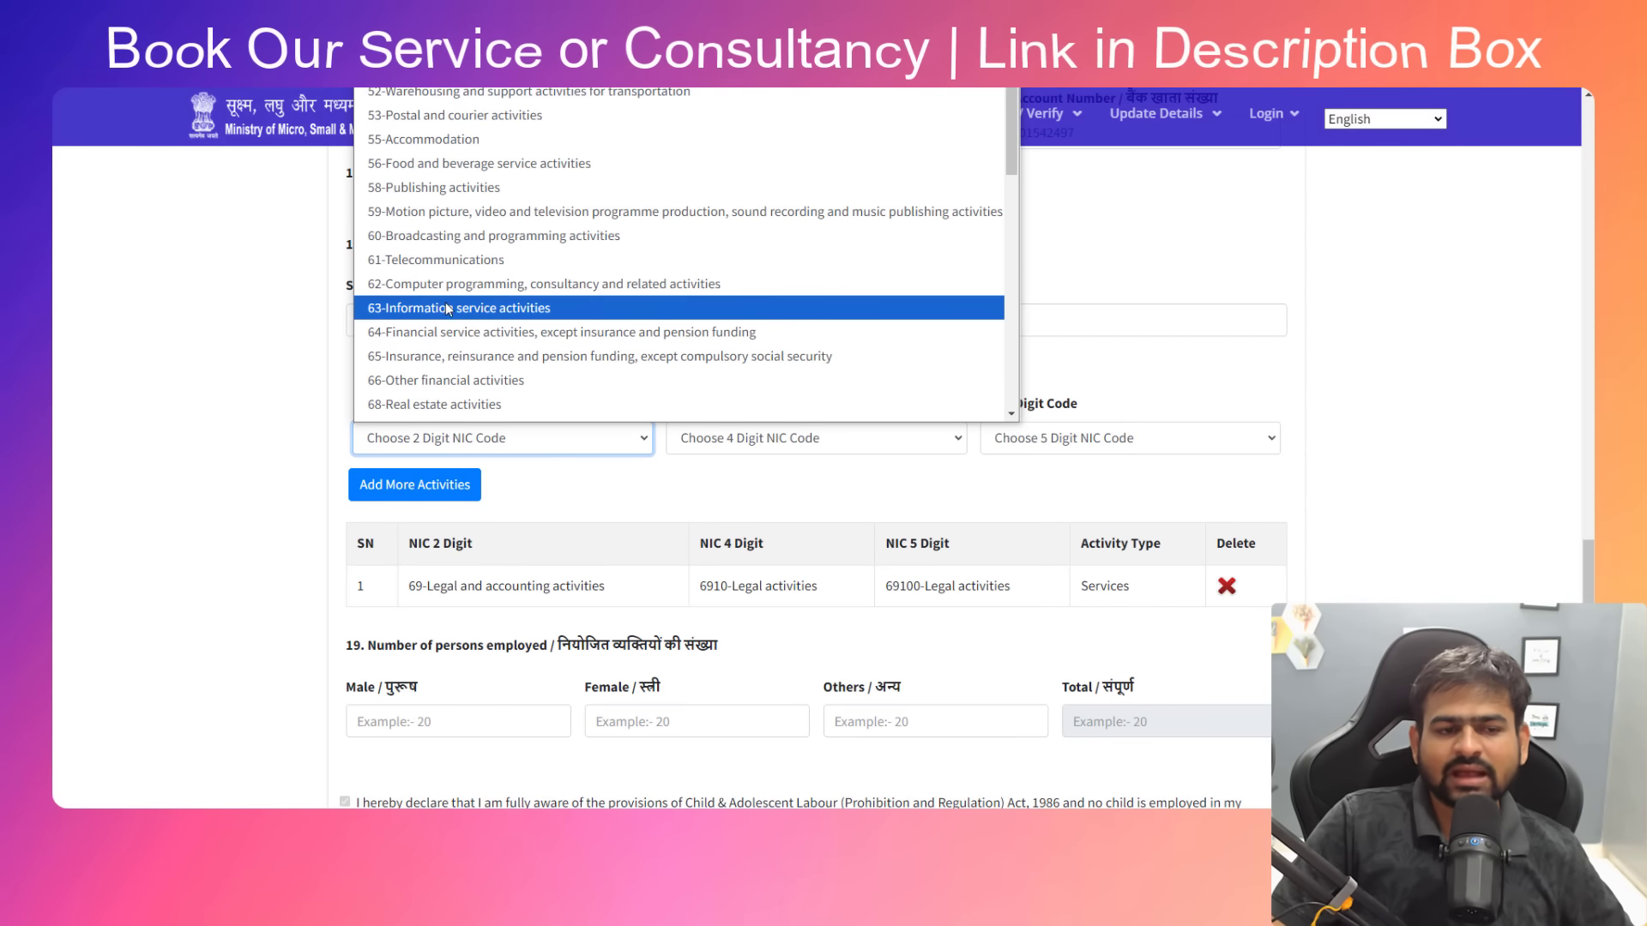
scroll(453, 308, "down", 6)
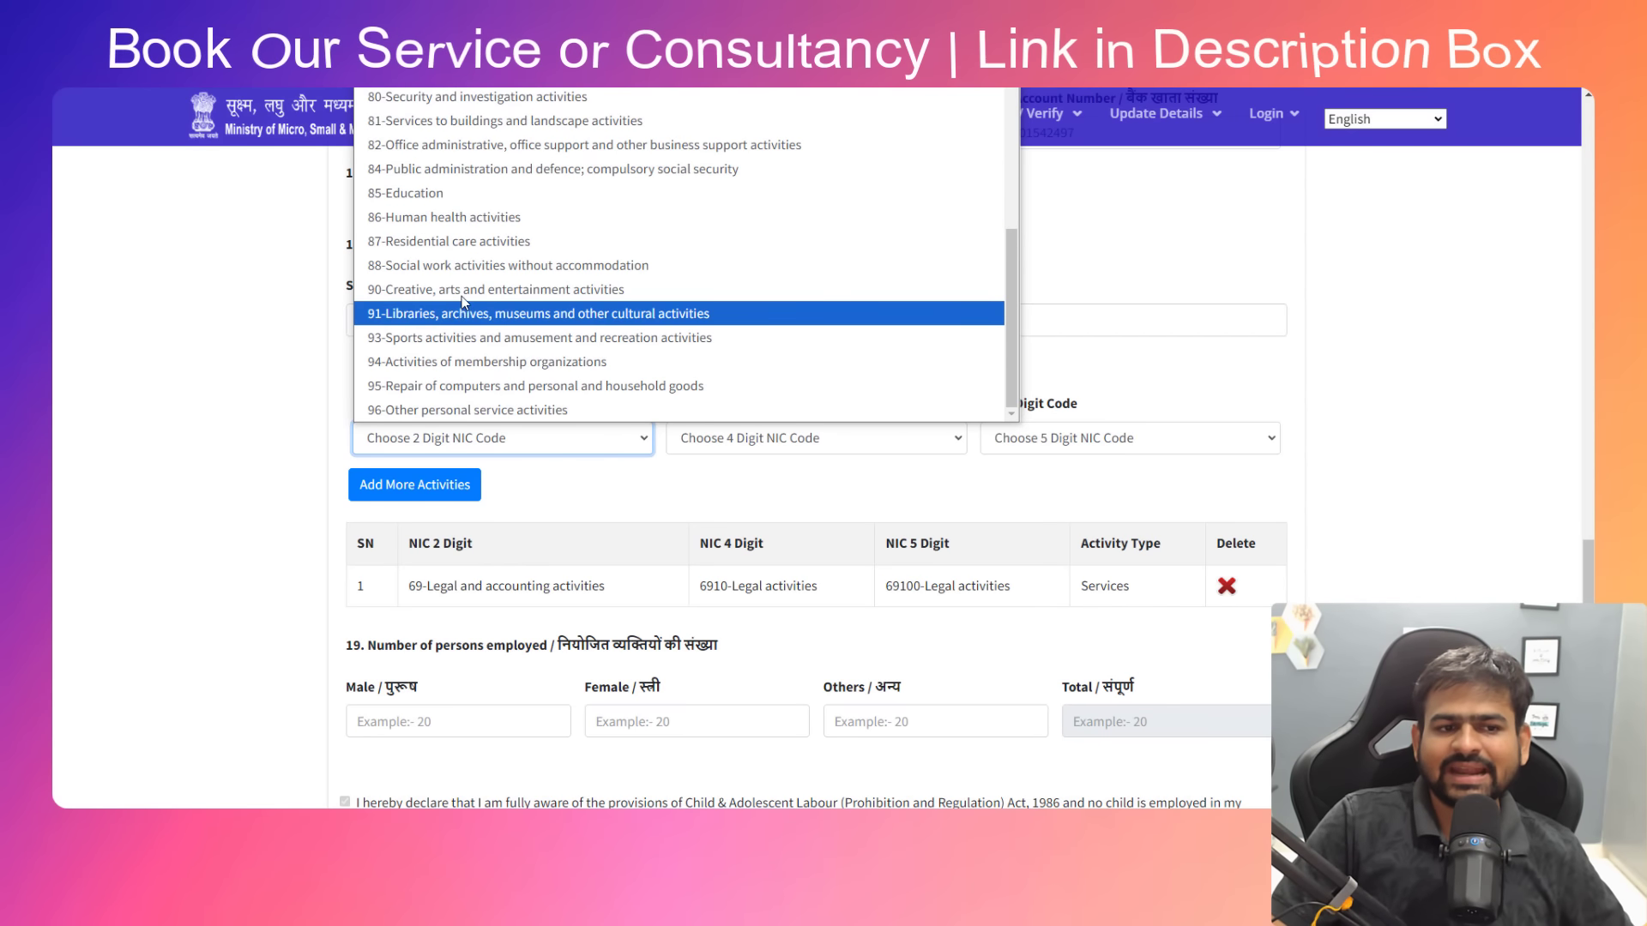
left_click(465, 361)
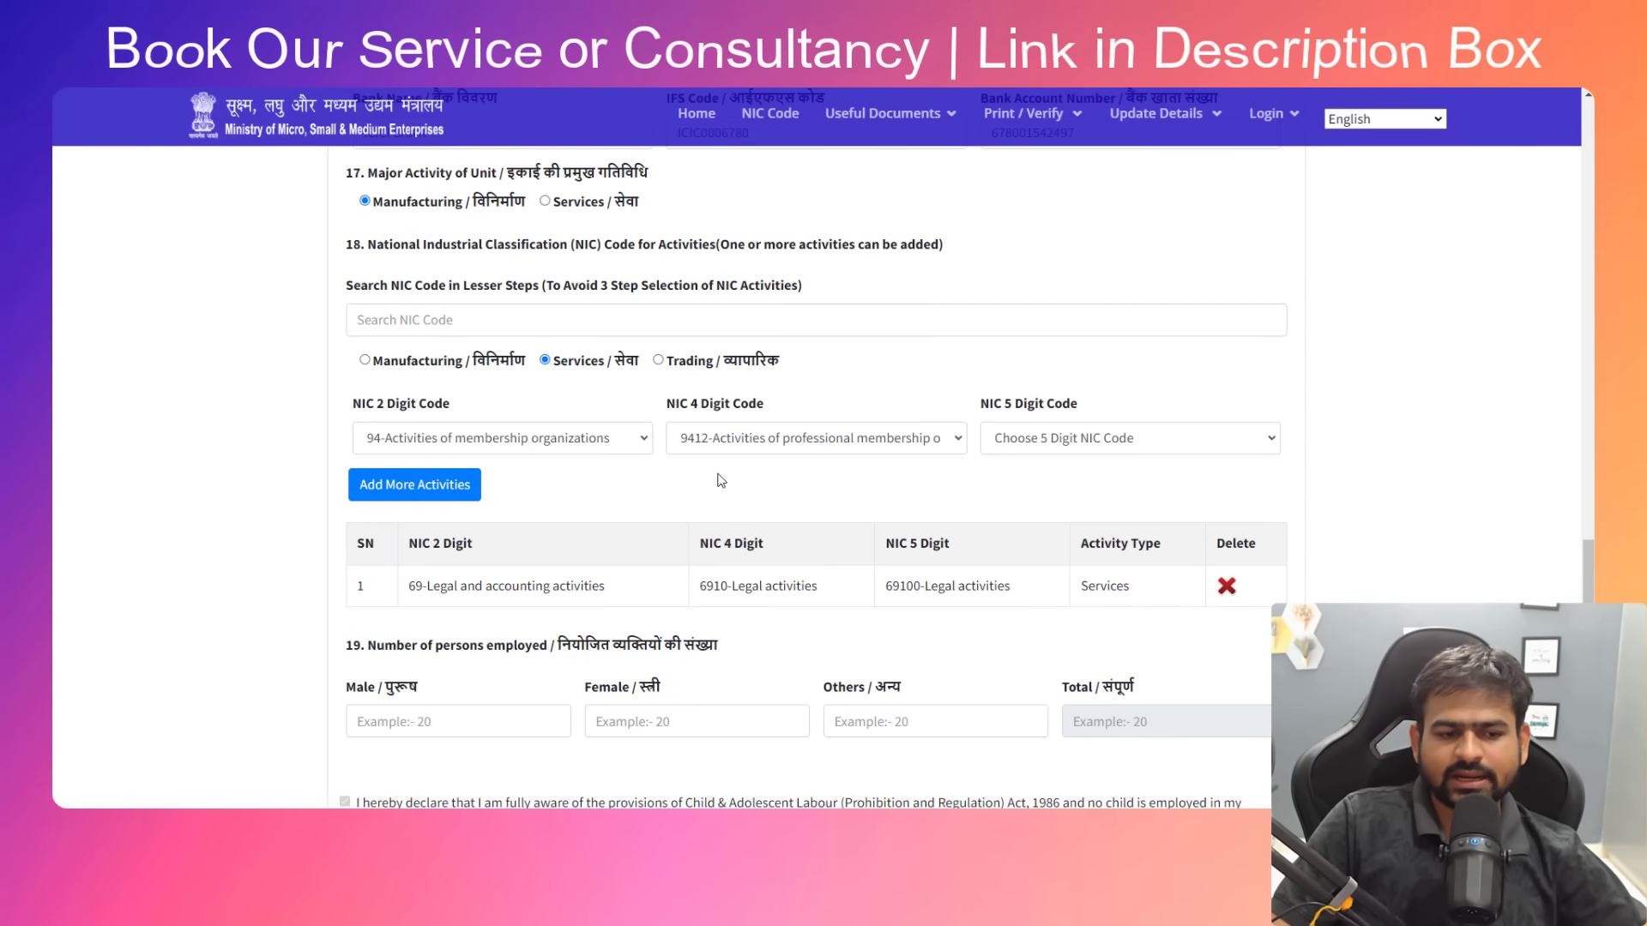
Set the number of male persons employed to 1, leaving the female and others counts empty
scroll(609, 419, "down", 4)
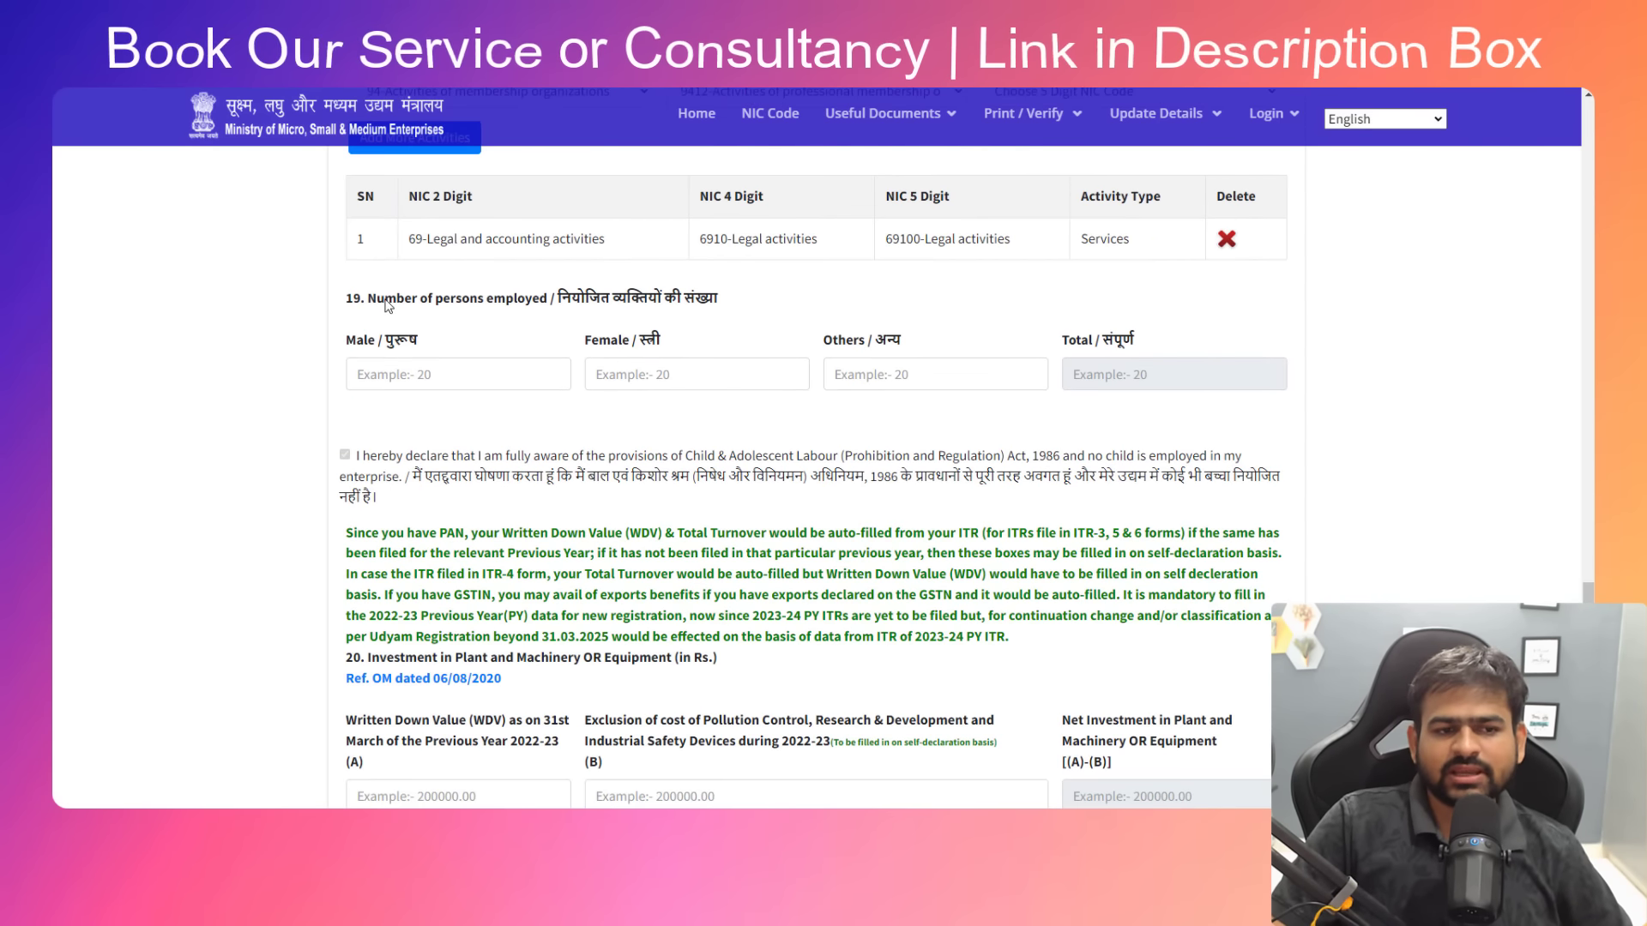
left_click_drag(385, 300, 485, 302)
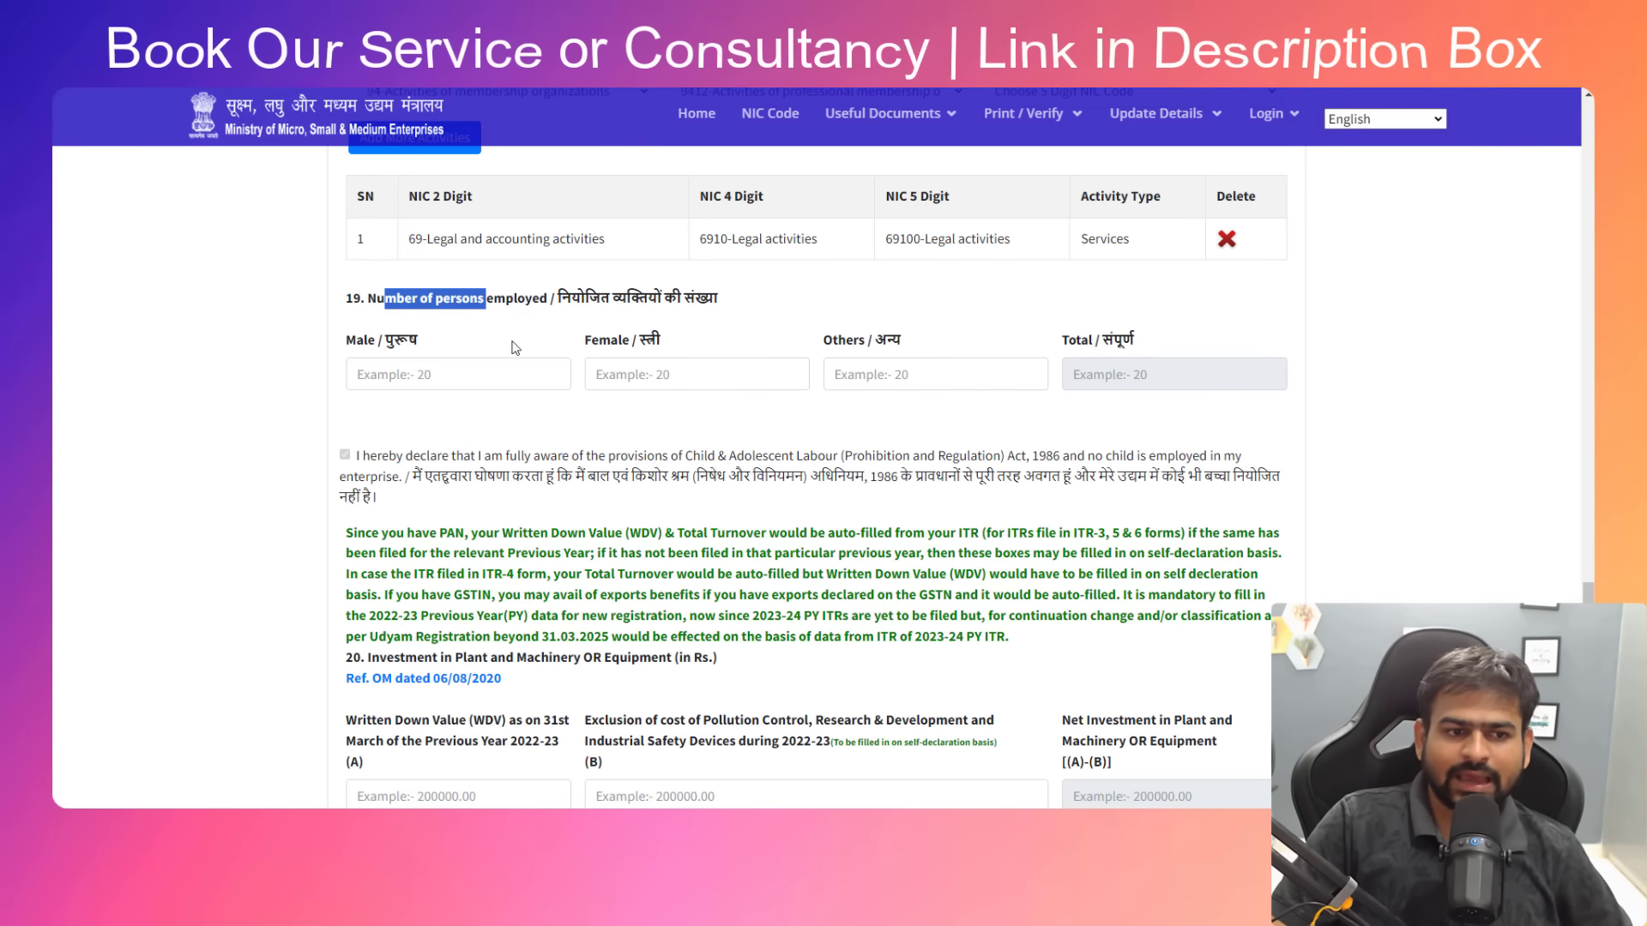
left_click(462, 383)
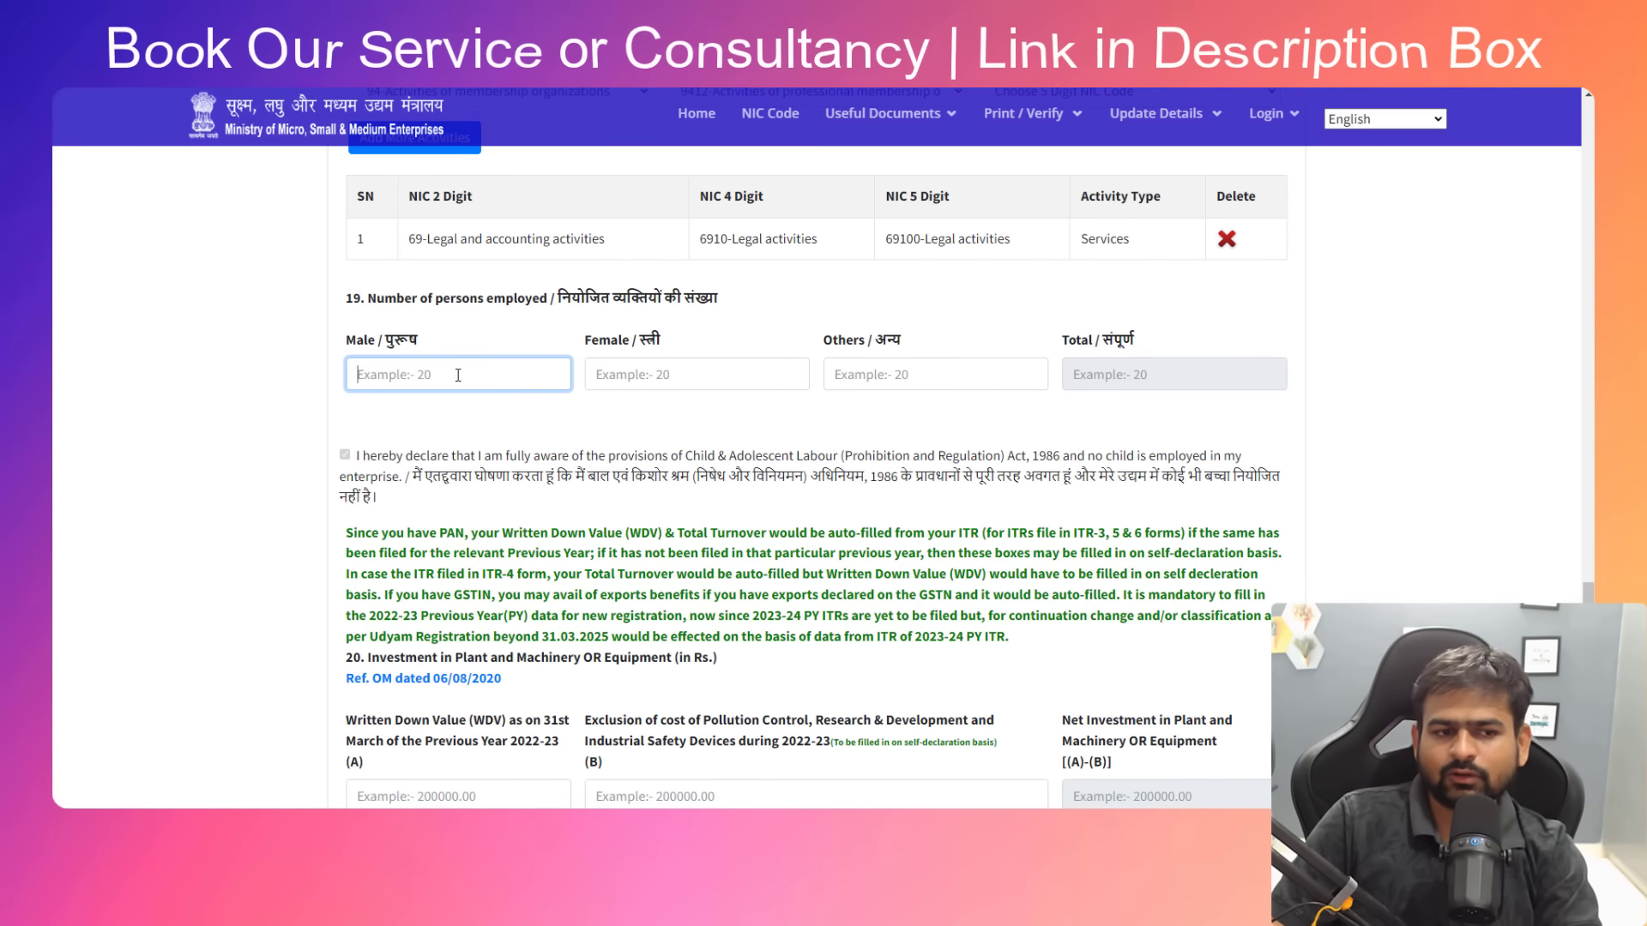
type("1")
left_click(509, 416)
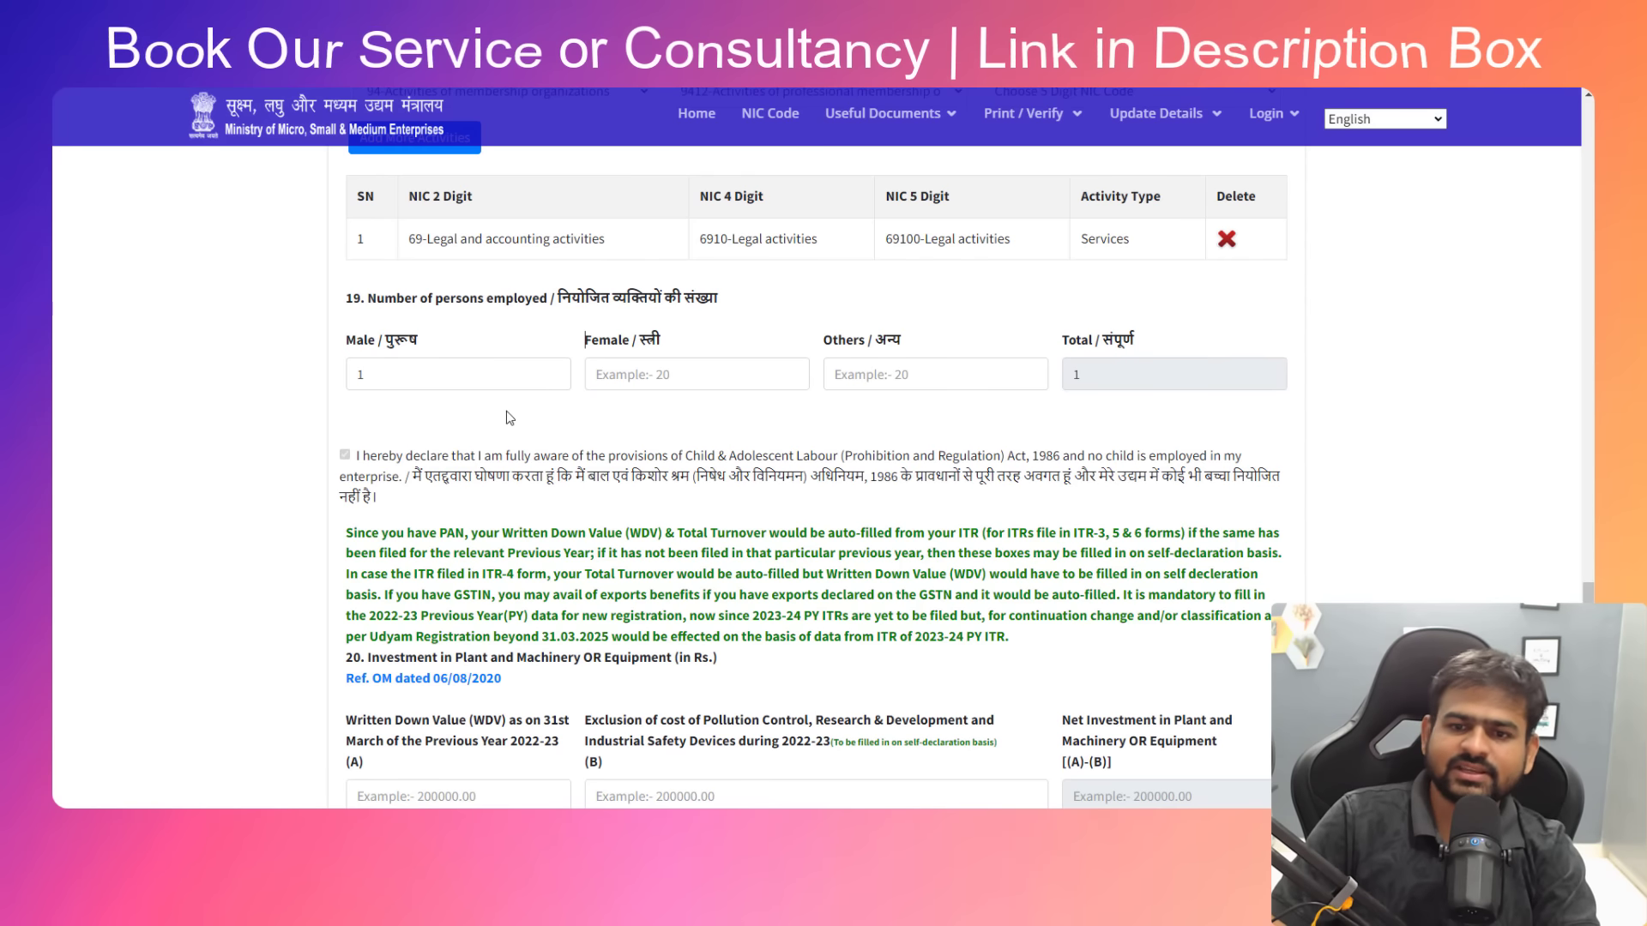
left_click(570, 371)
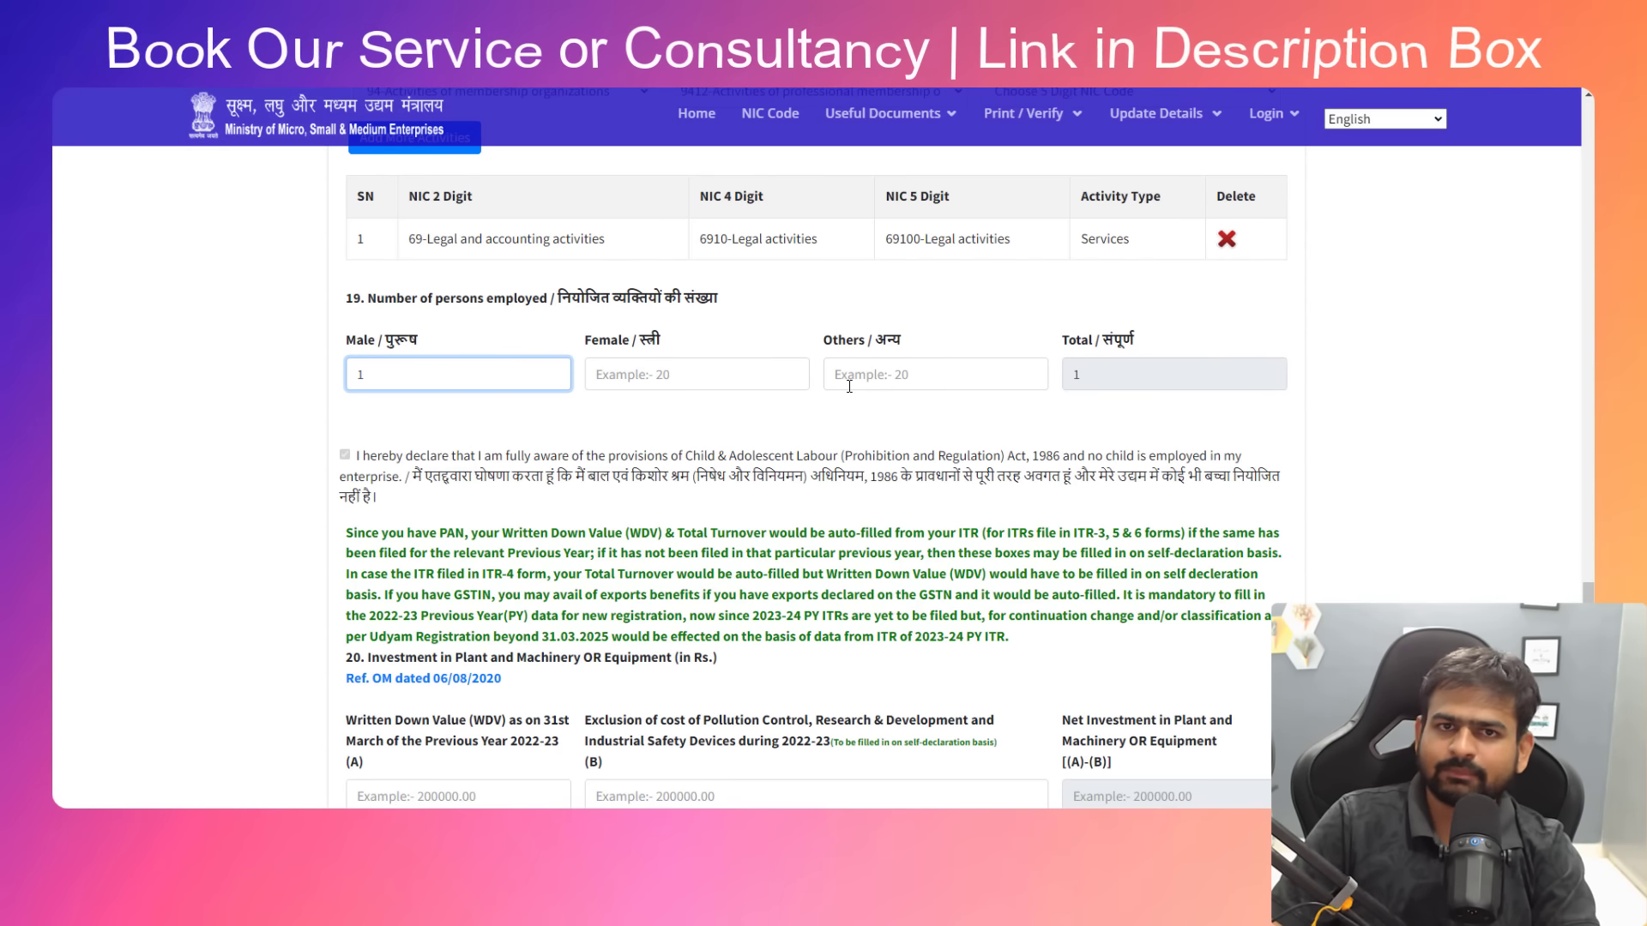
scroll(557, 549, "down", 4)
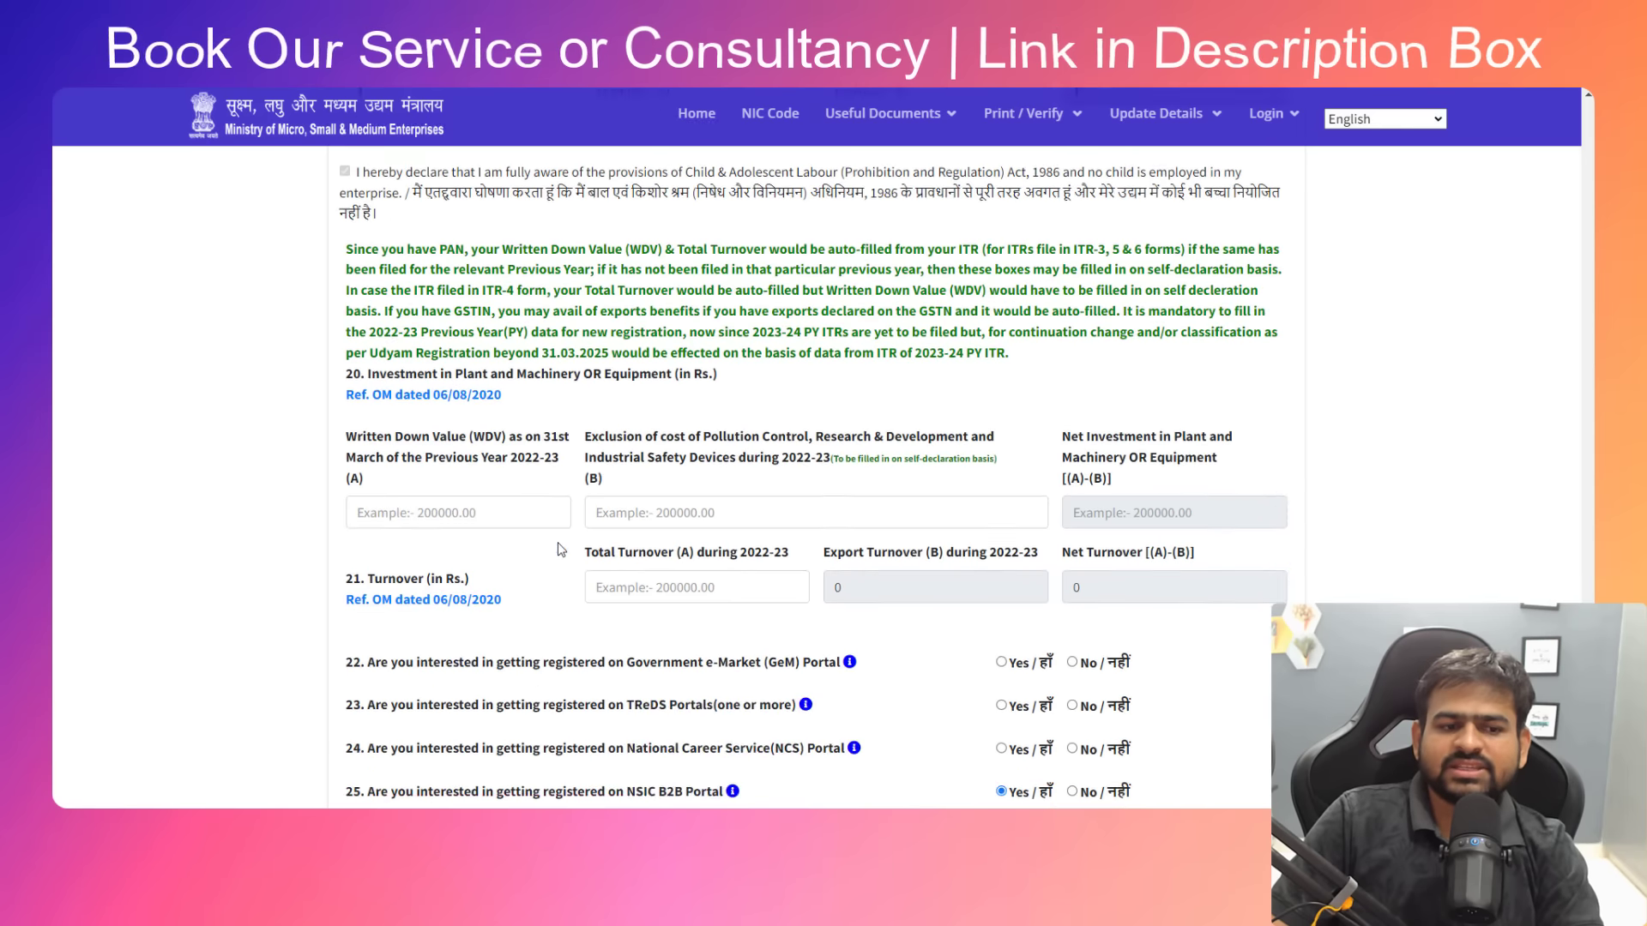